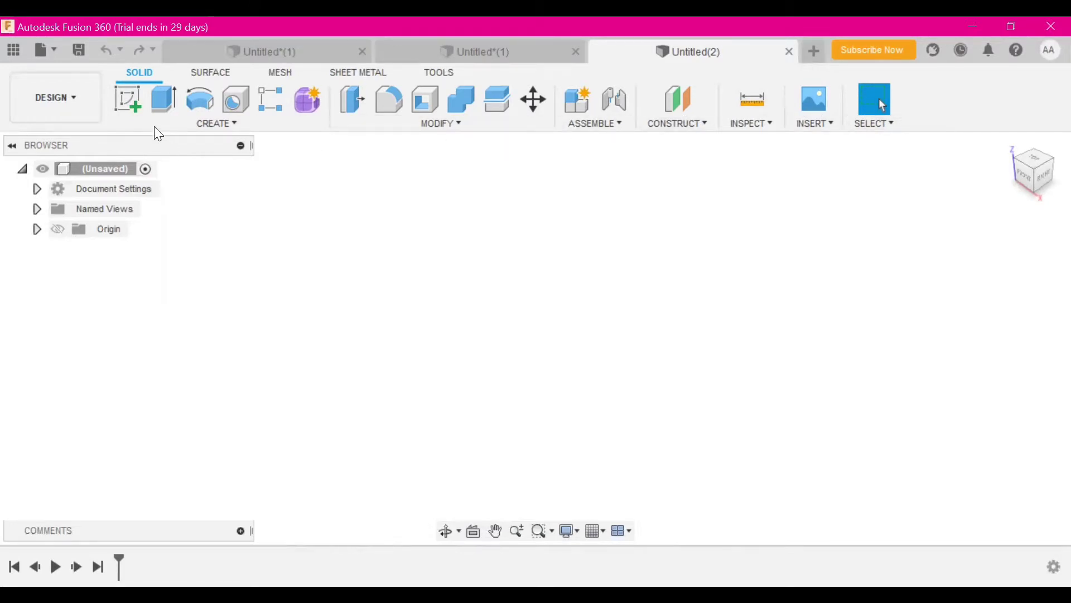
# Start a new sketch on the horizontal origin plane
pyautogui.click(129, 96)
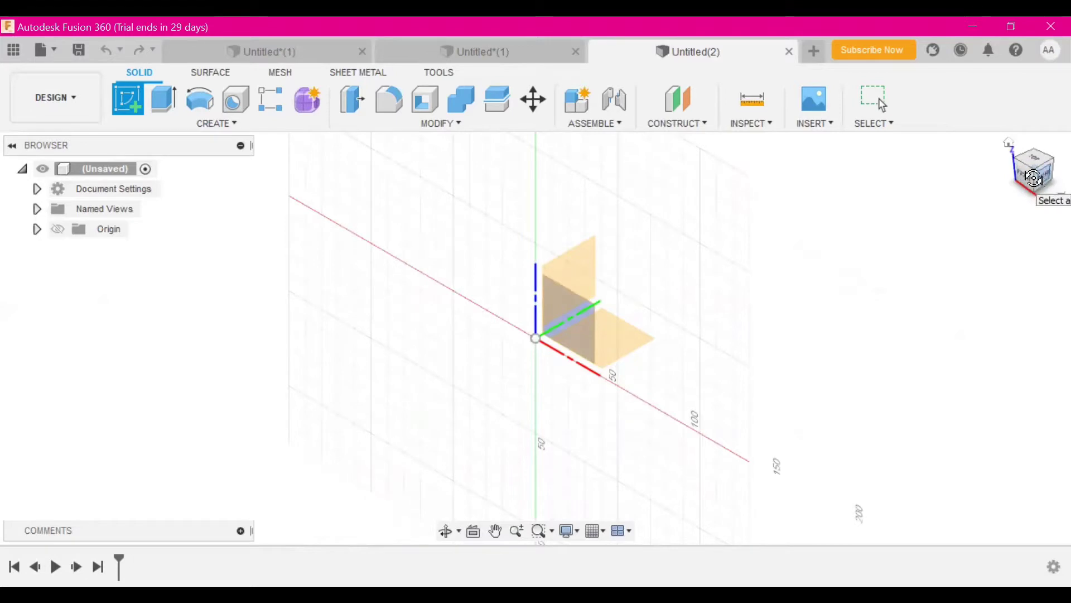
pyautogui.moveTo(1026, 185)
pyautogui.mouseDown()
pyautogui.moveTo(971, 162)
pyautogui.moveTo(1039, 178)
pyautogui.mouseUp()
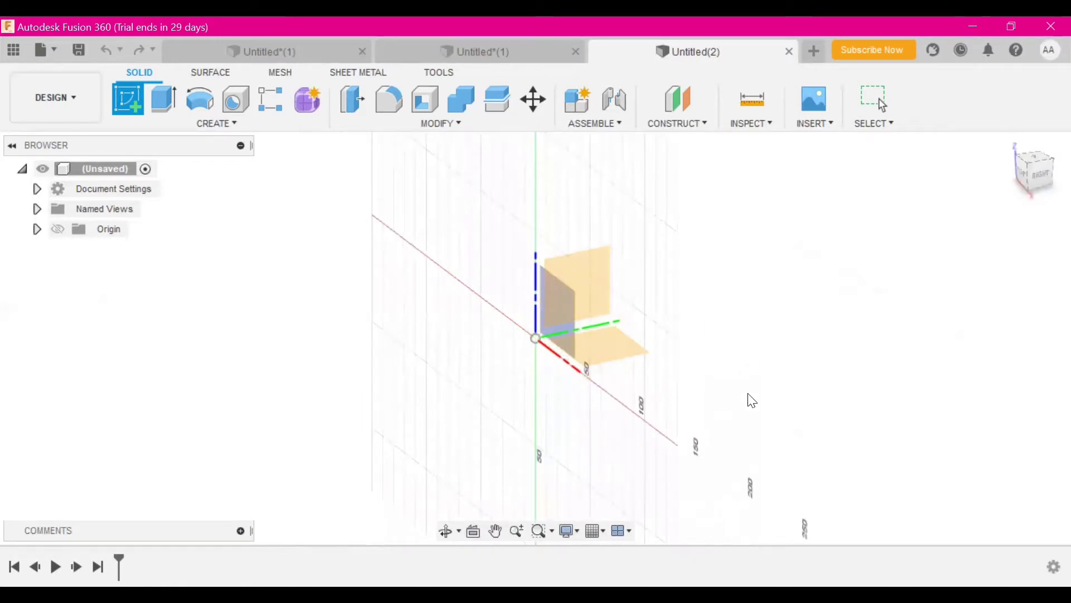
pyautogui.moveTo(752, 400); pyautogui.dragTo(706, 392, button='middle')
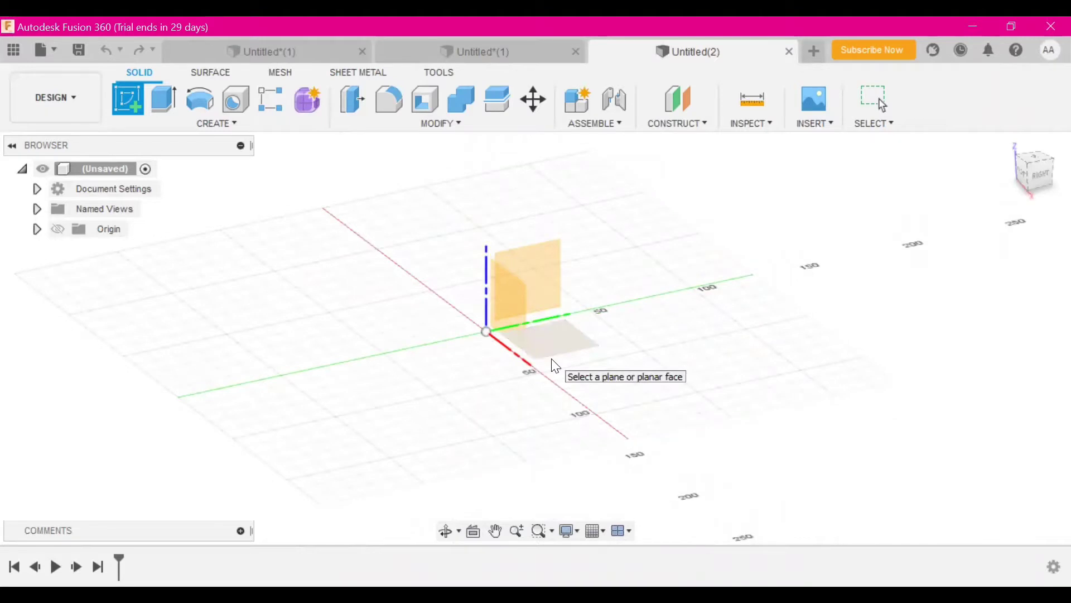
pyautogui.keyDown('shift'); pyautogui.moveTo(555, 366); pyautogui.dragTo(540, 383, button='middle'); pyautogui.keyUp('shift')
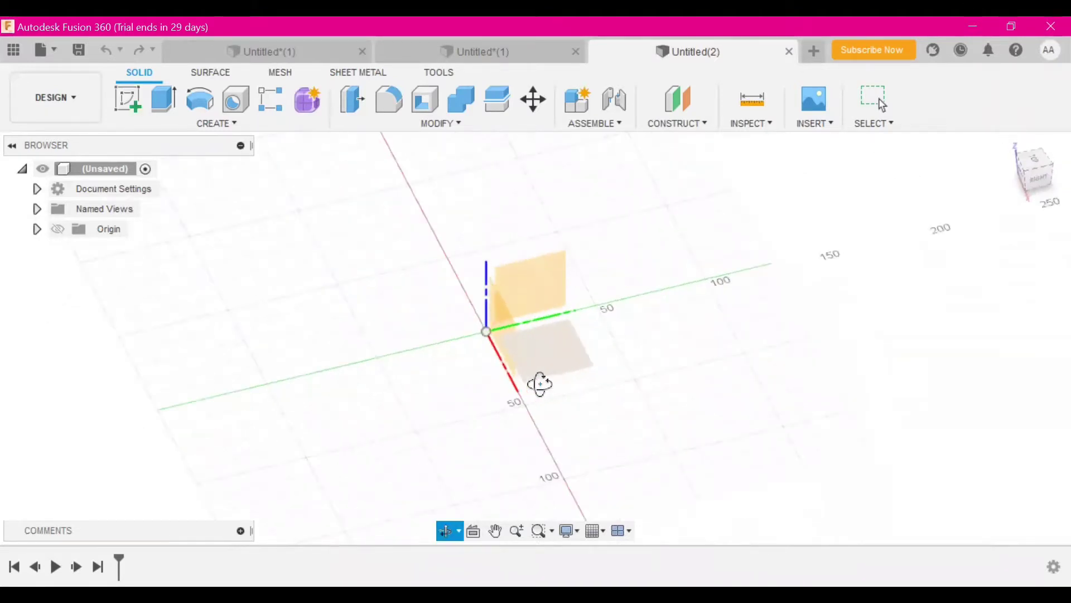
pyautogui.click(558, 342)
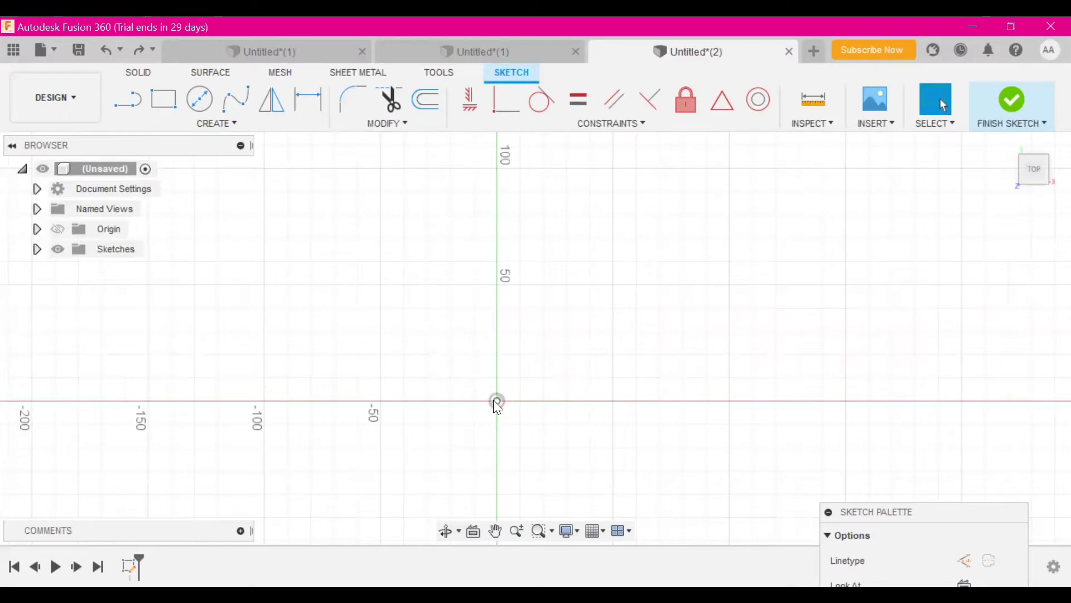
# Draw two concentric circles centred on the origin with diameters of 37 mm and 48 mm
pyautogui.click(199, 106)
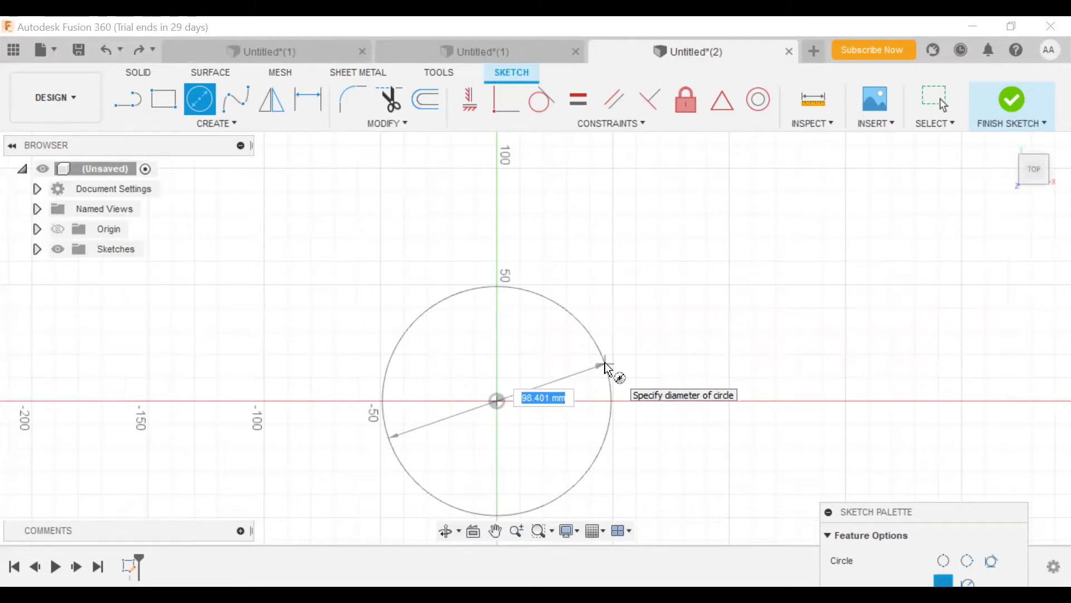
pyautogui.write('37')
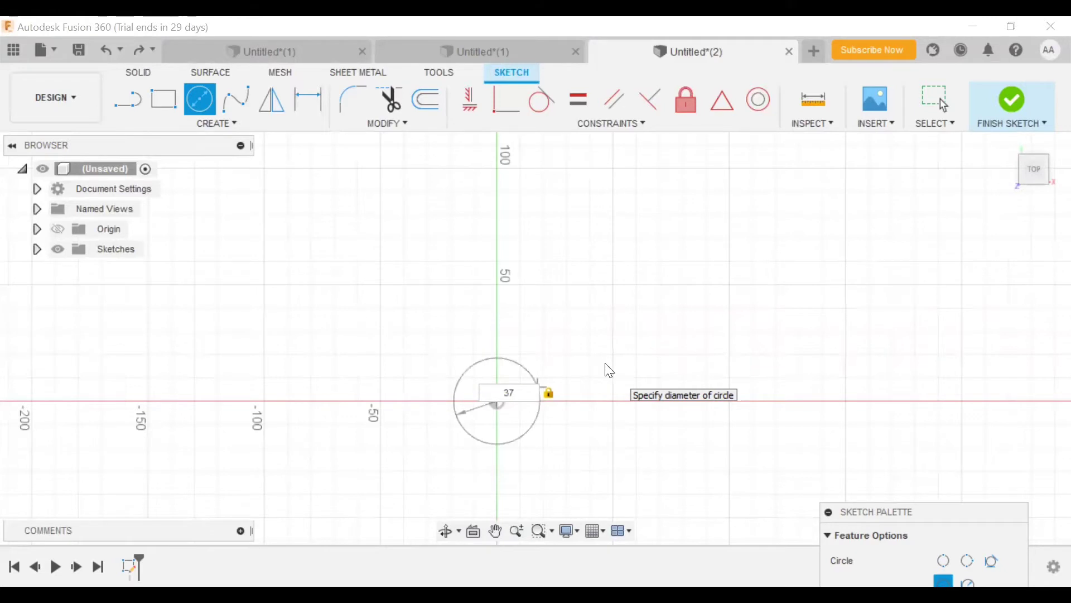
pyautogui.press('Return')
pyautogui.press('Escape')
pyautogui.click(195, 98)
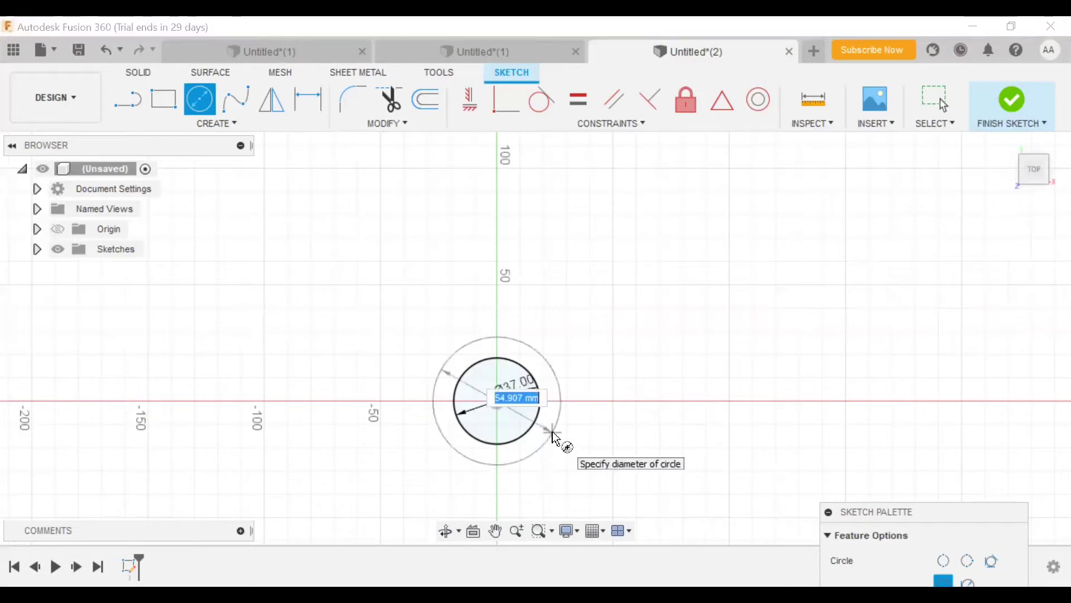
pyautogui.write('4')
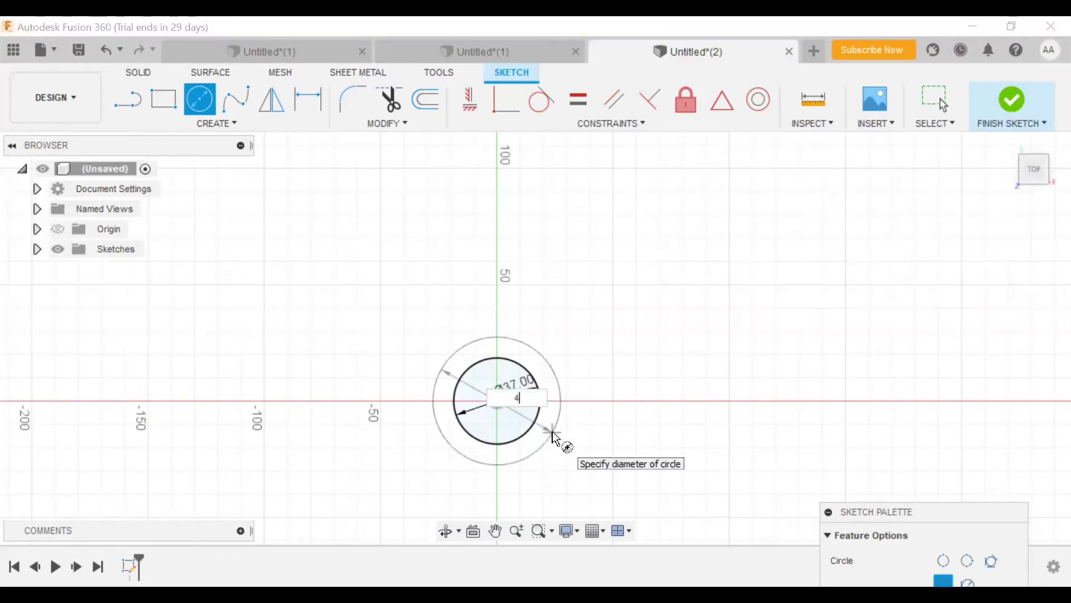
pyautogui.write('8')
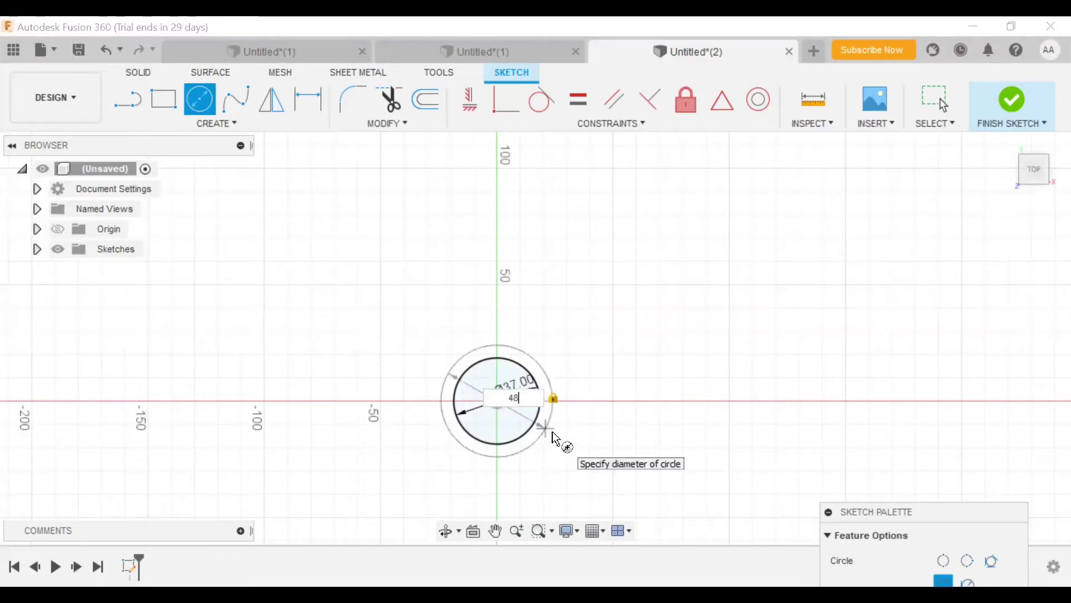
pyautogui.press('Return')
pyautogui.press('Escape')
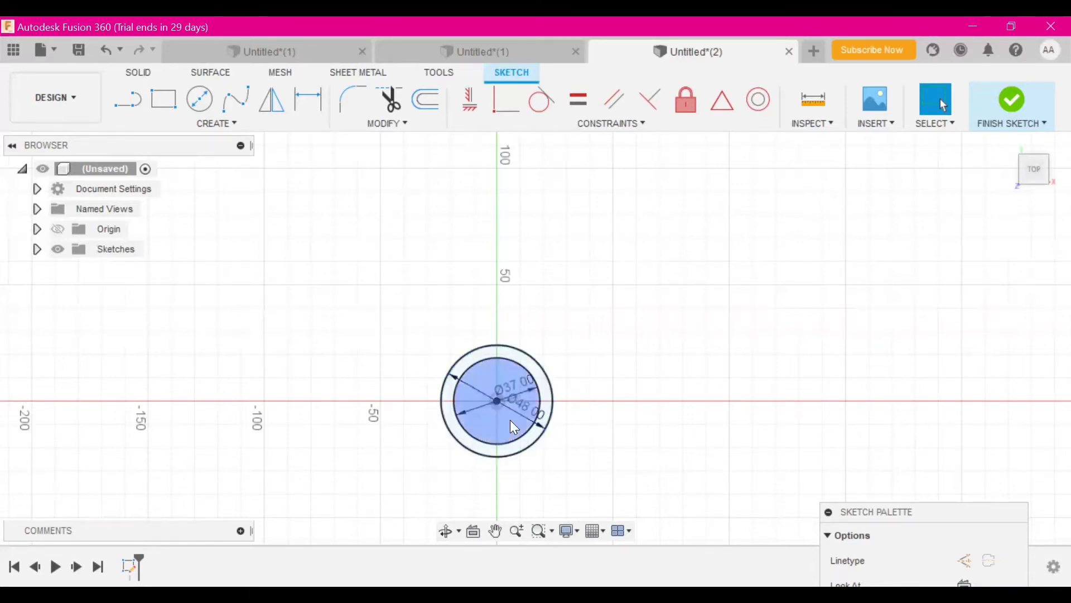
# Draw two slanted lines from the circles' centre down to the outer circle and a vertical construction line between them
pyautogui.scroll(-1, 511, 421)
pyautogui.scroll(3, 509, 419)
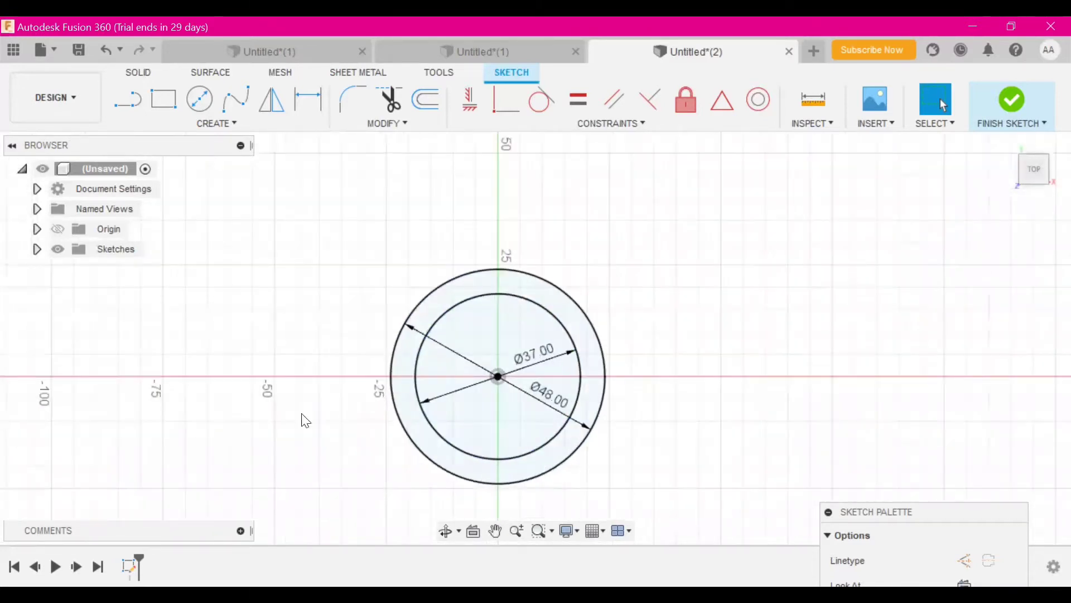
pyautogui.click(130, 95)
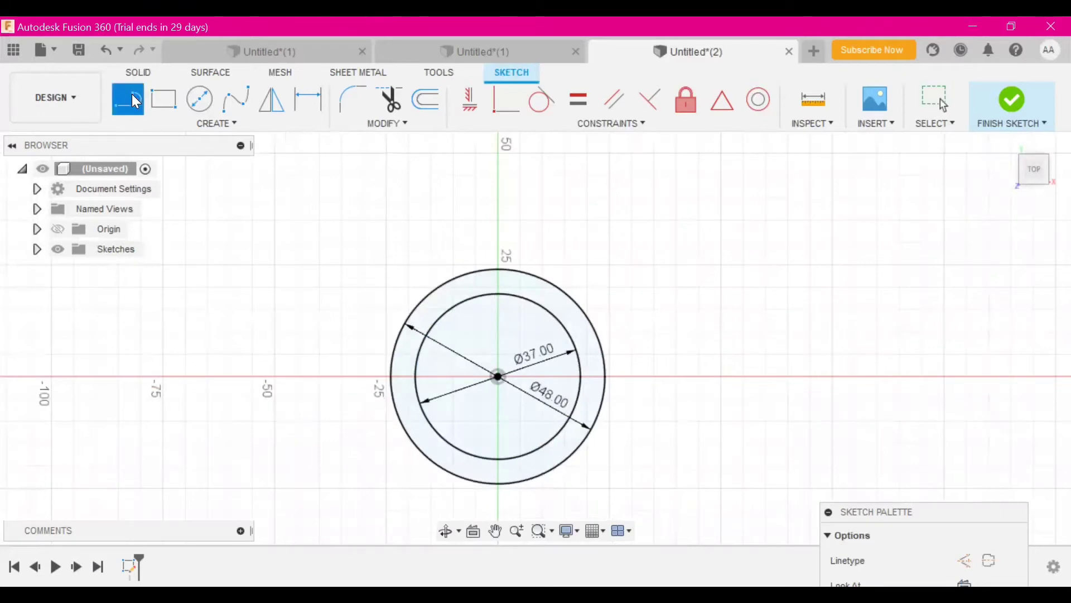
pyautogui.click(437, 463)
pyautogui.click(497, 376)
pyautogui.click(561, 465)
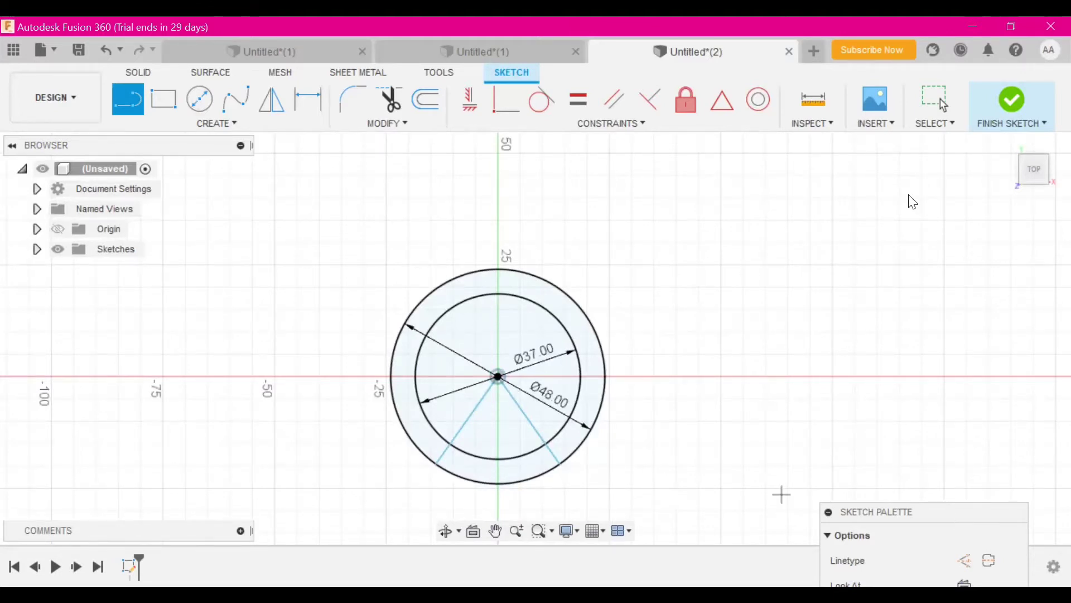
pyautogui.moveTo(913, 202); pyautogui.dragTo(910, 192)
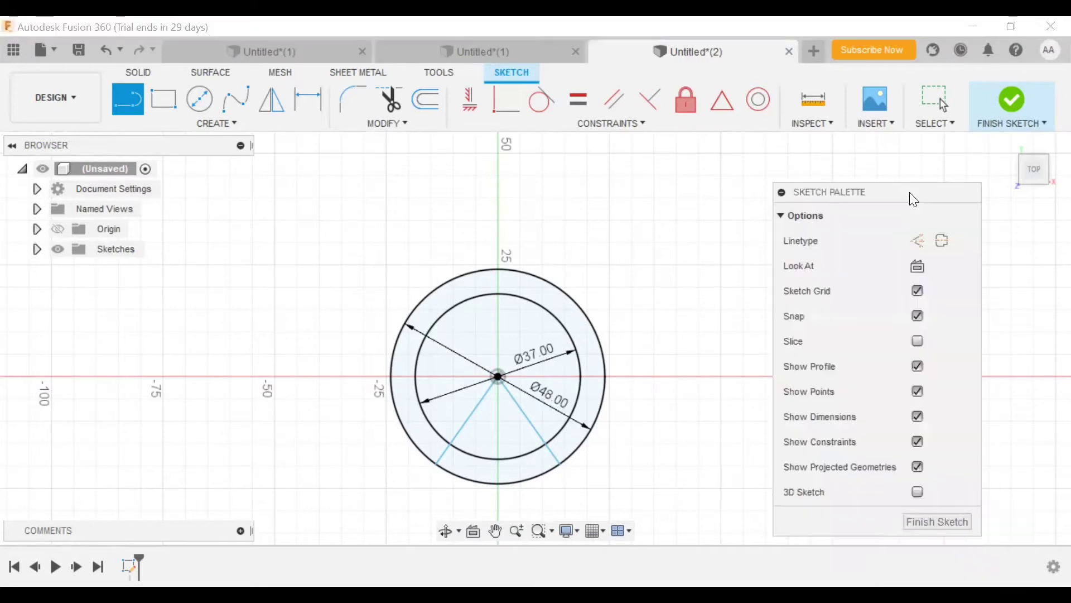
pyautogui.click(918, 240)
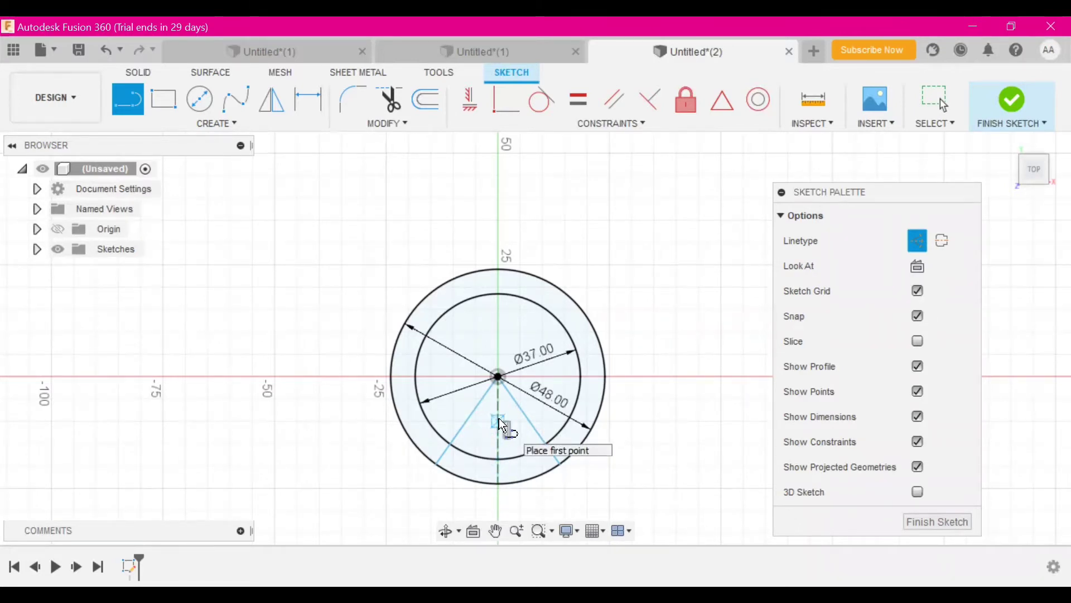
# Dimension the angle between each slanted line and the vertical construction line as 30°
pyautogui.click(304, 104)
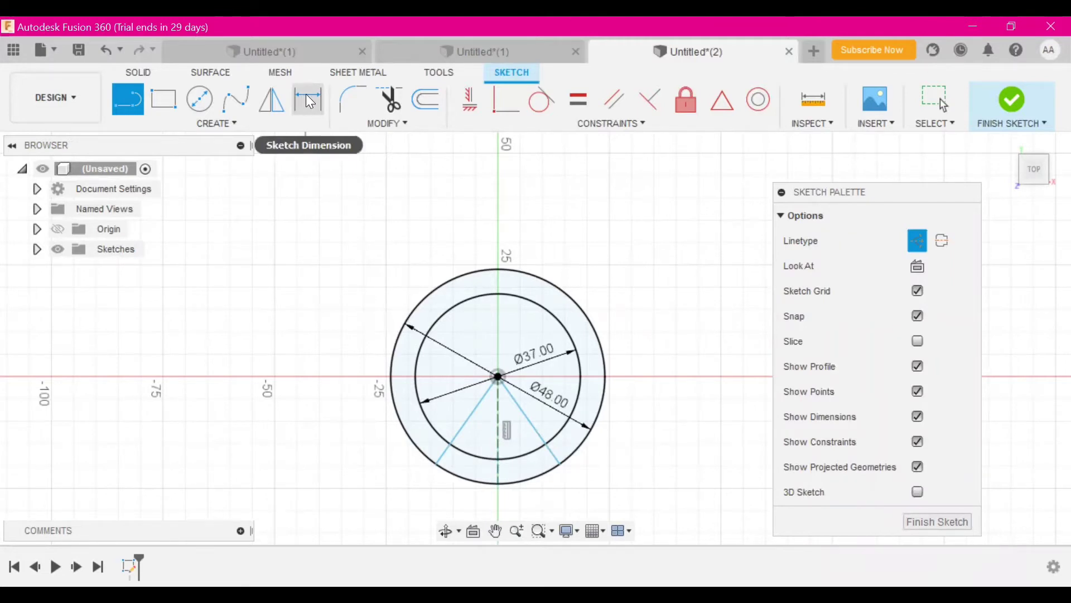
pyautogui.click(462, 427)
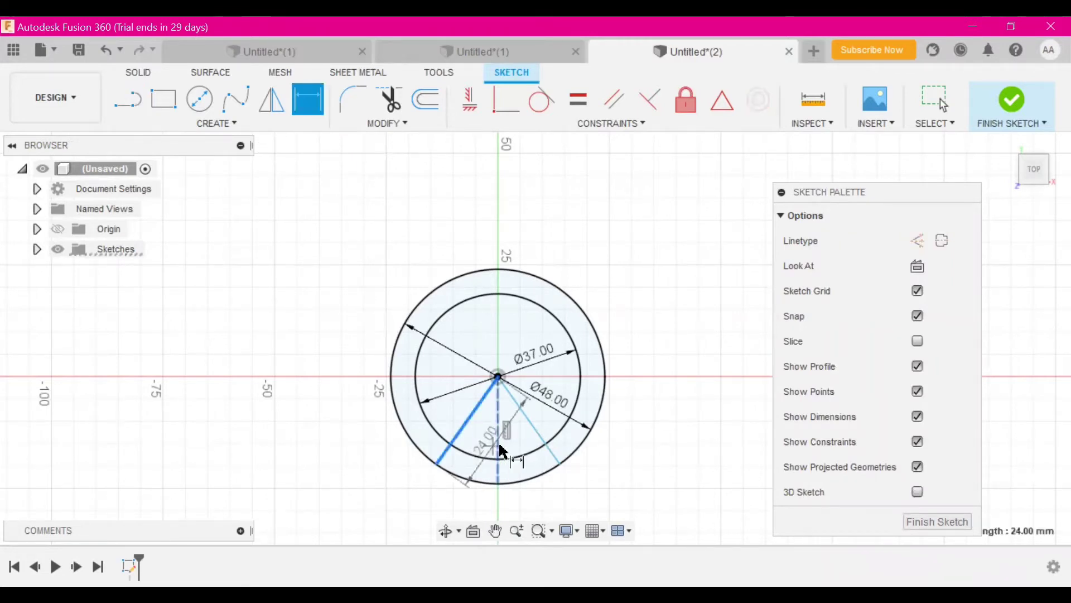
pyautogui.click(499, 450)
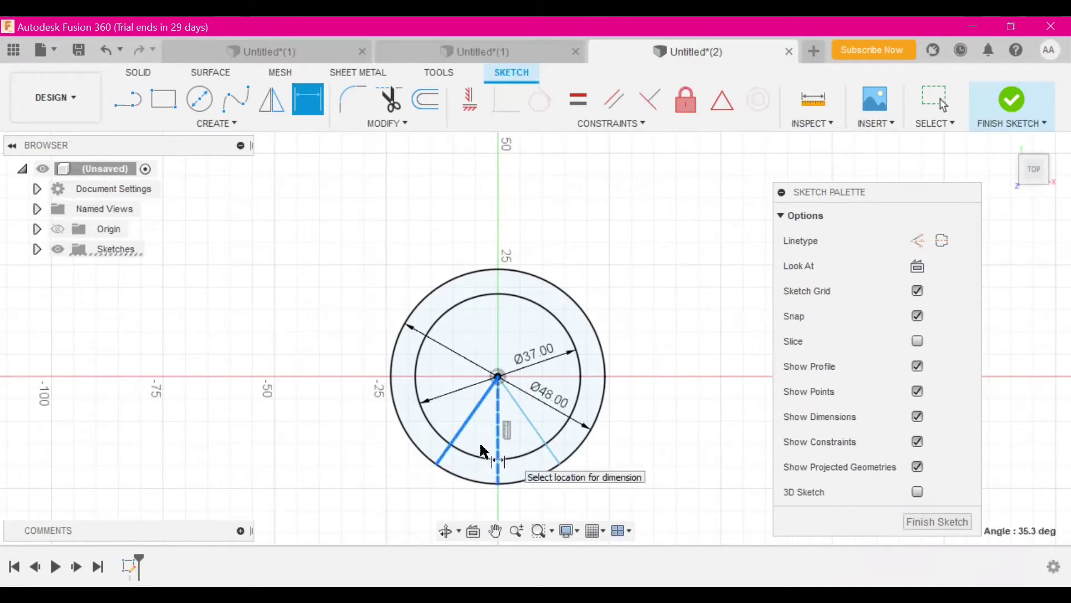
pyautogui.click(481, 440)
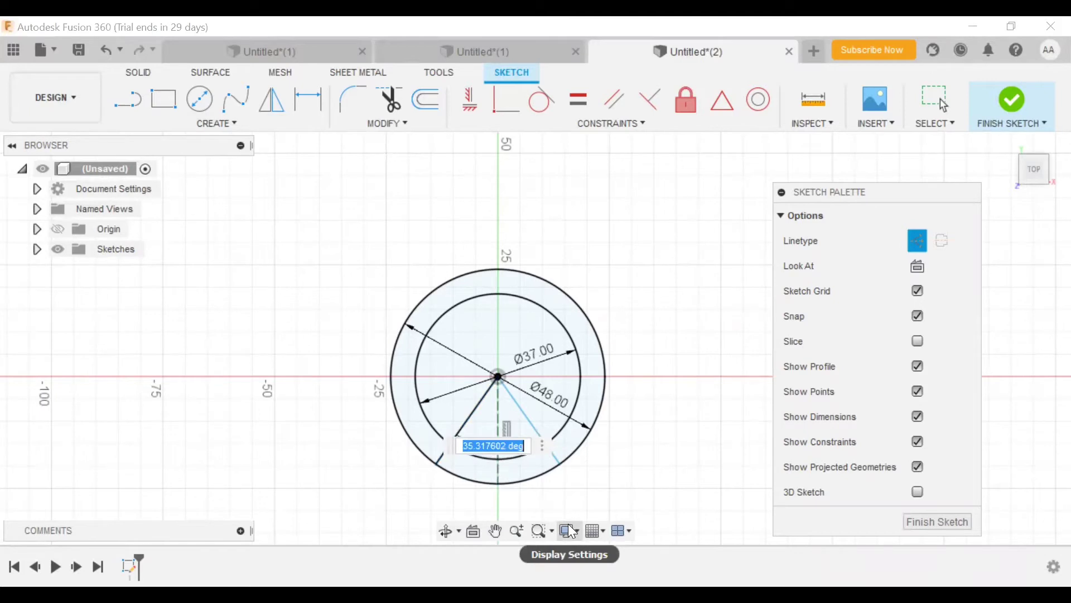
pyautogui.write('30')
pyautogui.press('Return')
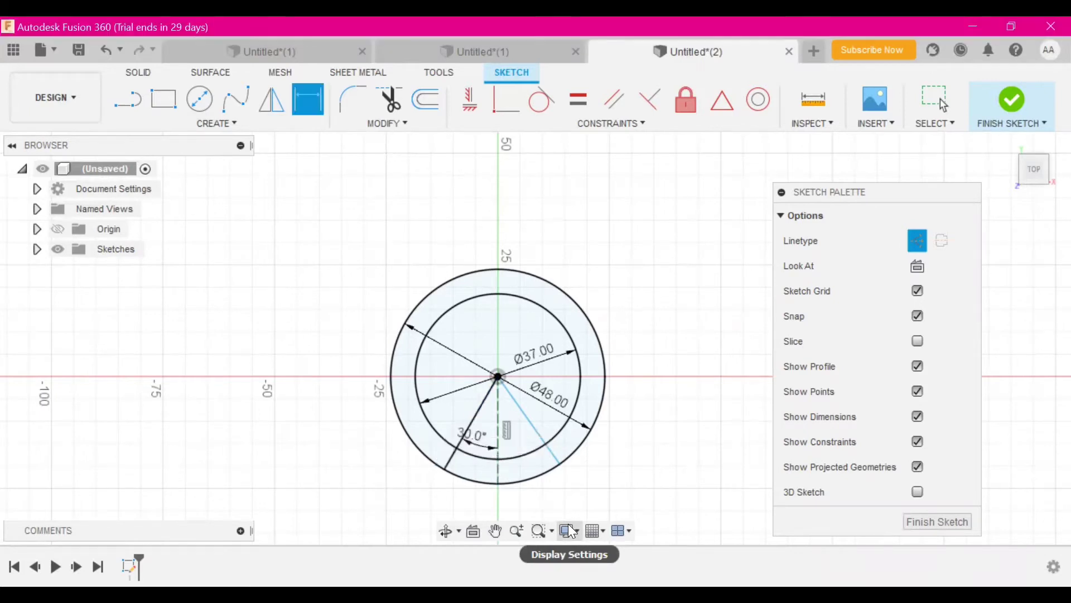
pyautogui.click(498, 448)
pyautogui.click(518, 446)
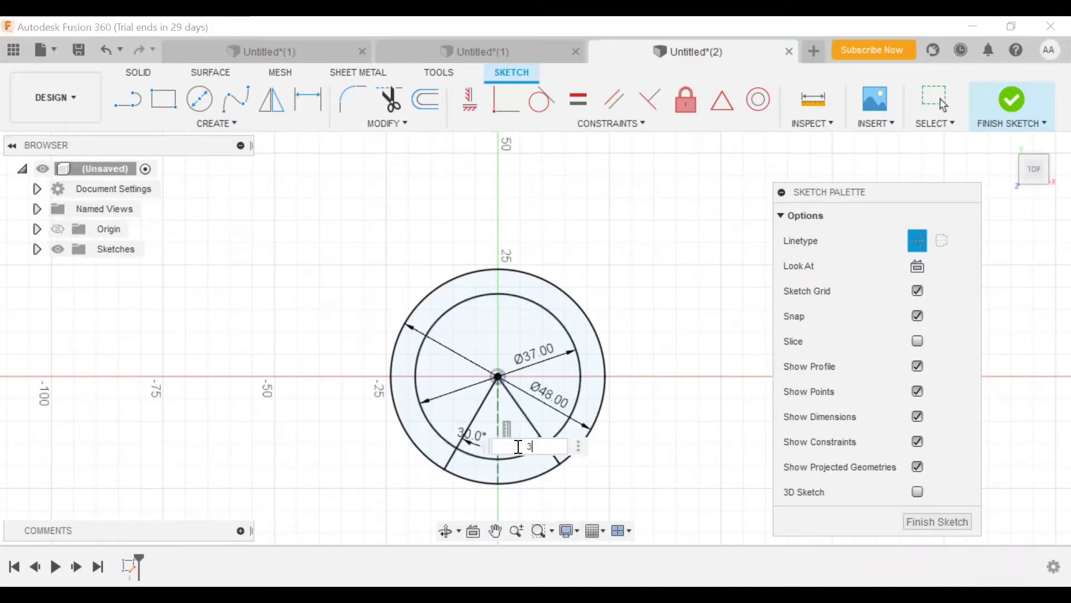
pyautogui.write('30')
pyautogui.press('Return')
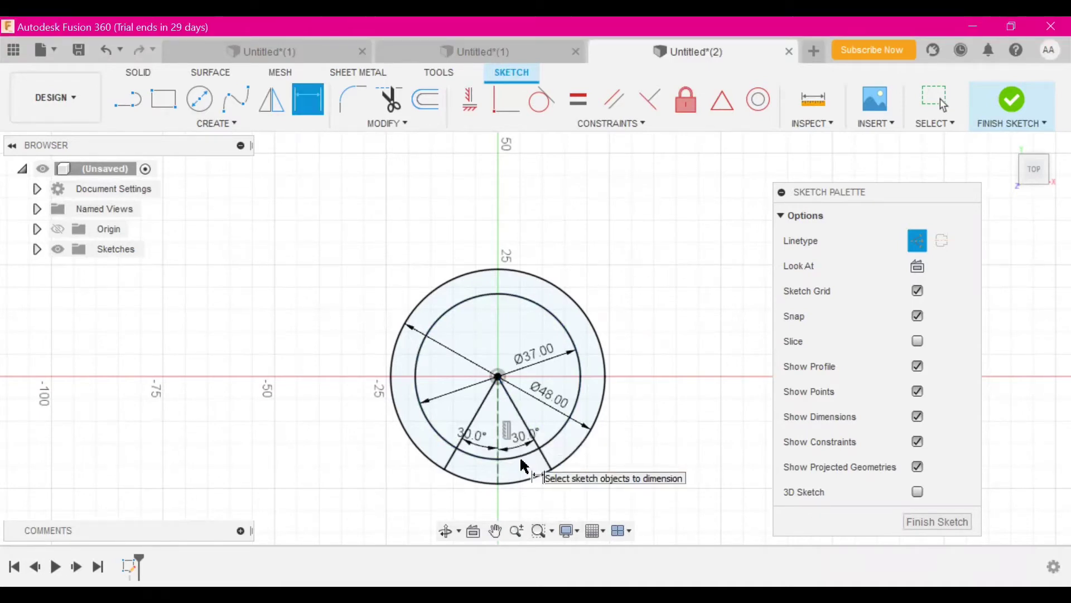
# Trim the parts of the inner and outer circles that lie between the two slanted lines
pyautogui.scroll(2, 507, 504)
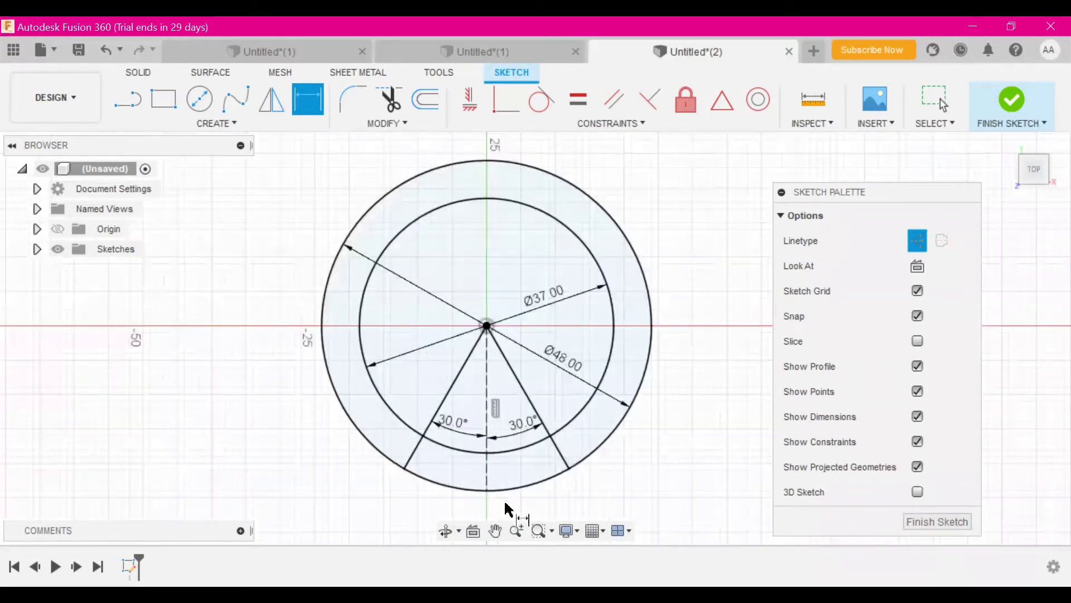
pyautogui.scroll(2, 506, 505)
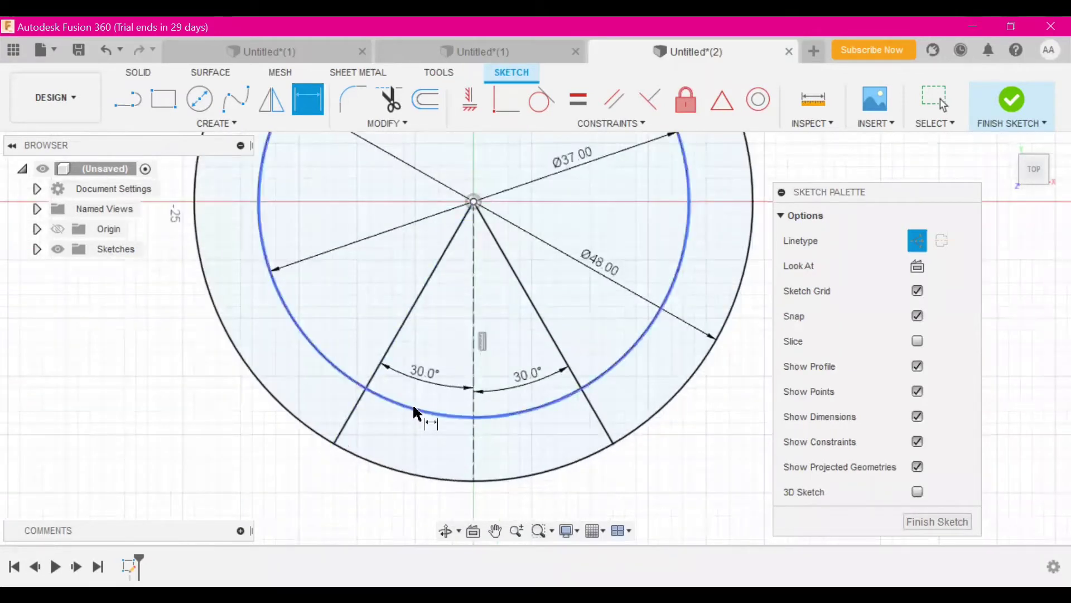
pyautogui.click(389, 98)
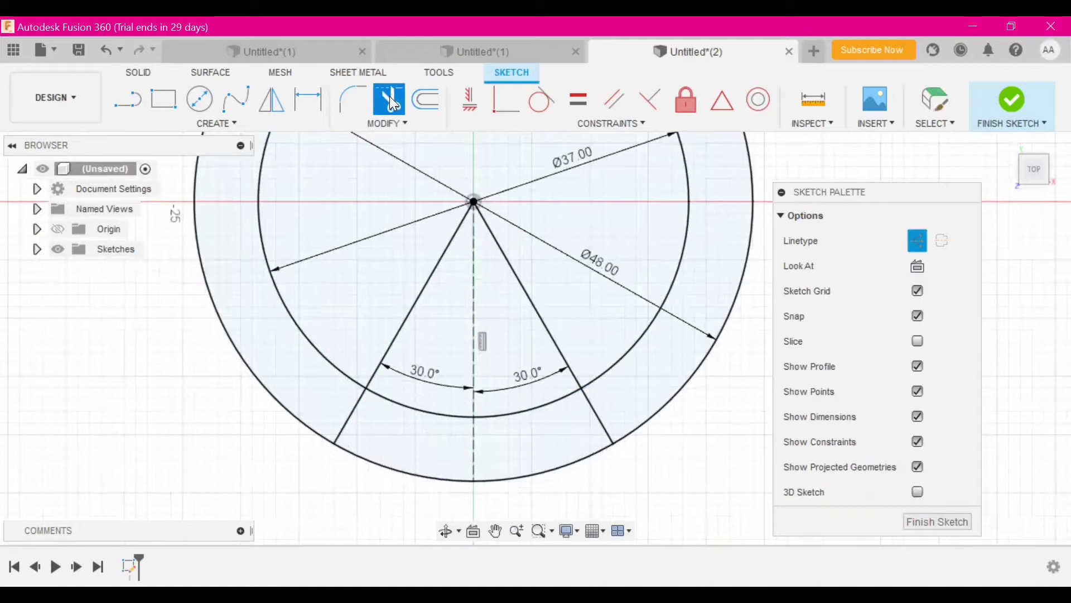
pyautogui.click(430, 418)
pyautogui.click(527, 416)
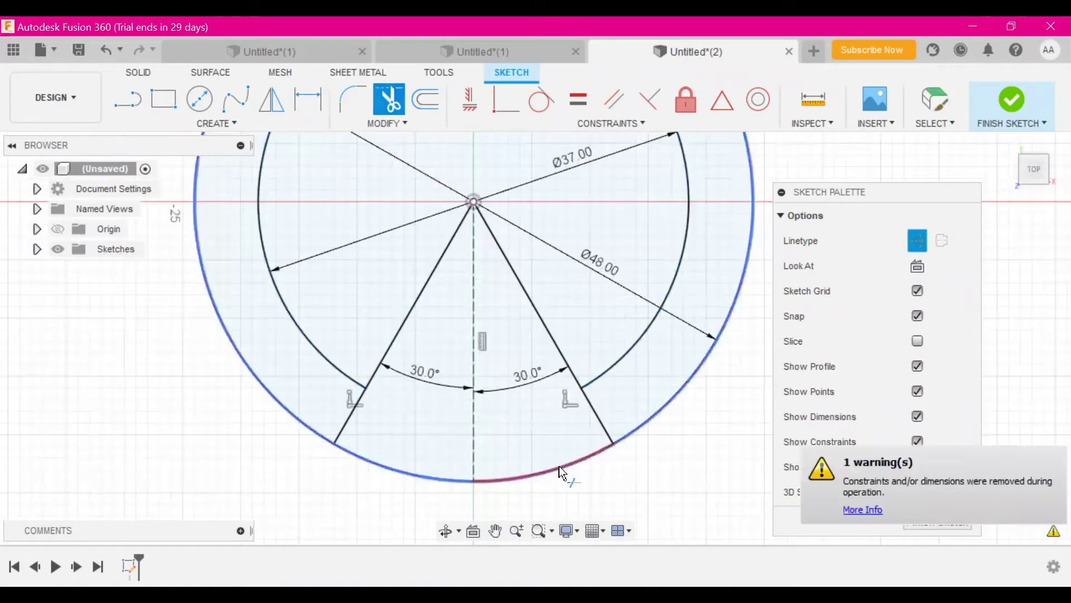
pyautogui.click(562, 473)
pyautogui.click(407, 473)
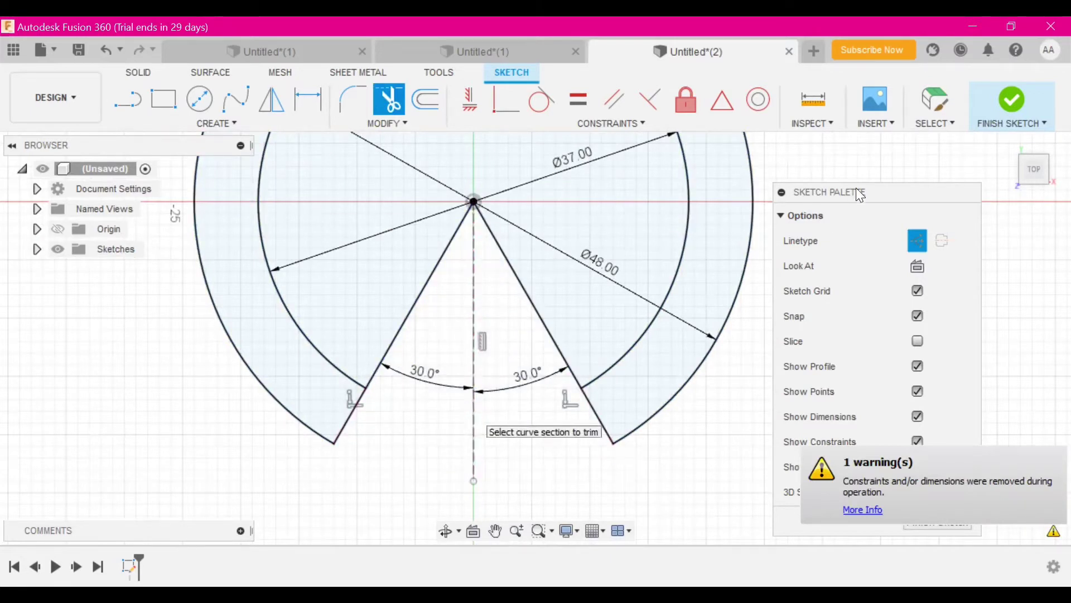
# Delete the perpendicular constraint at the inner arc's right end and place a sketch point on that end
pyautogui.moveTo(860, 194); pyautogui.dragTo(898, 175)
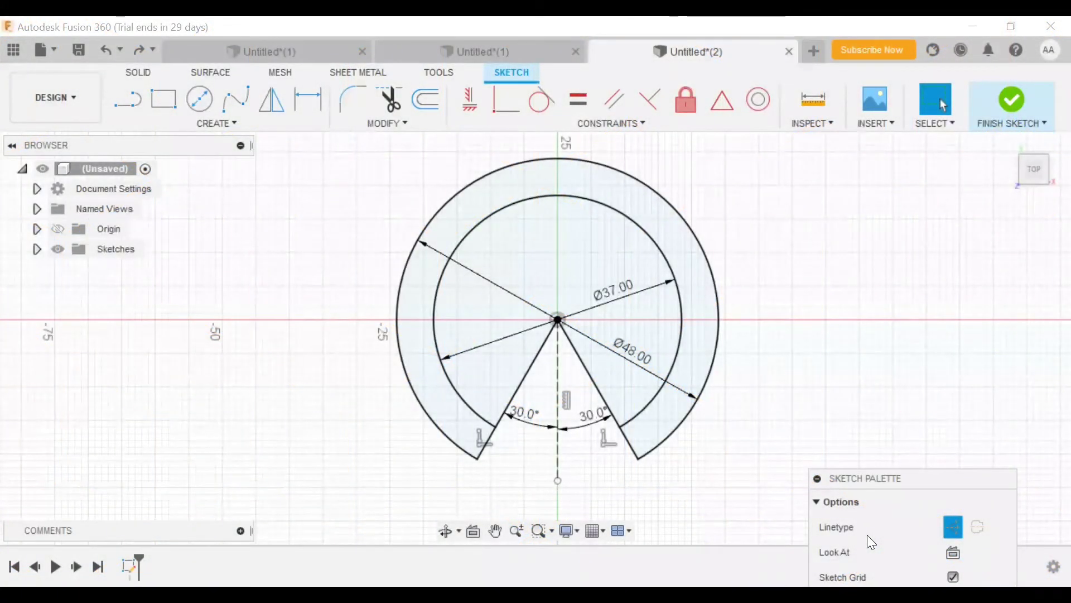
pyautogui.click(637, 421)
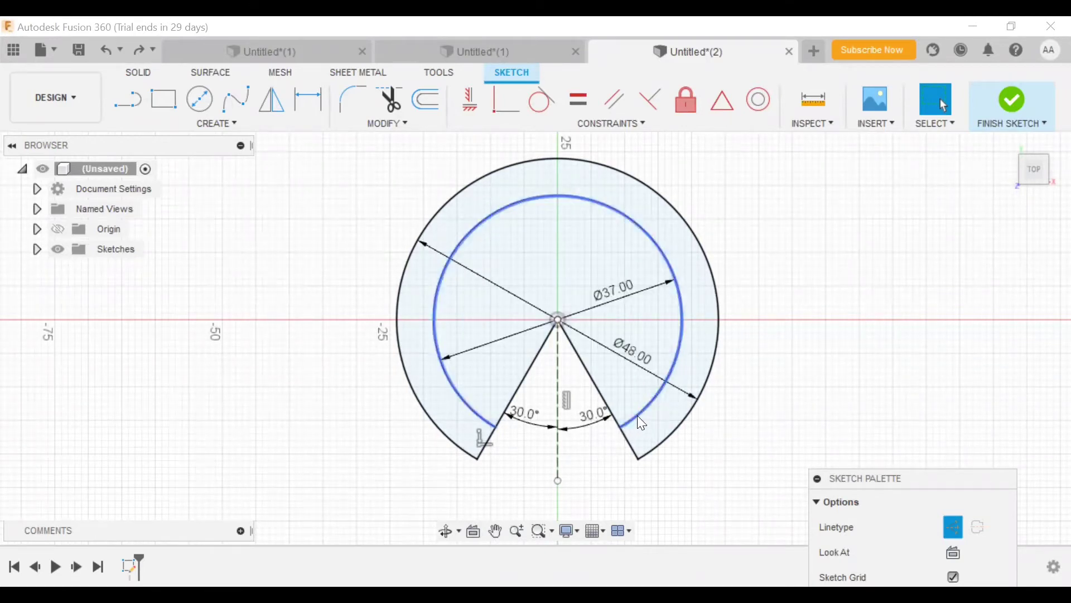
pyautogui.click(590, 383)
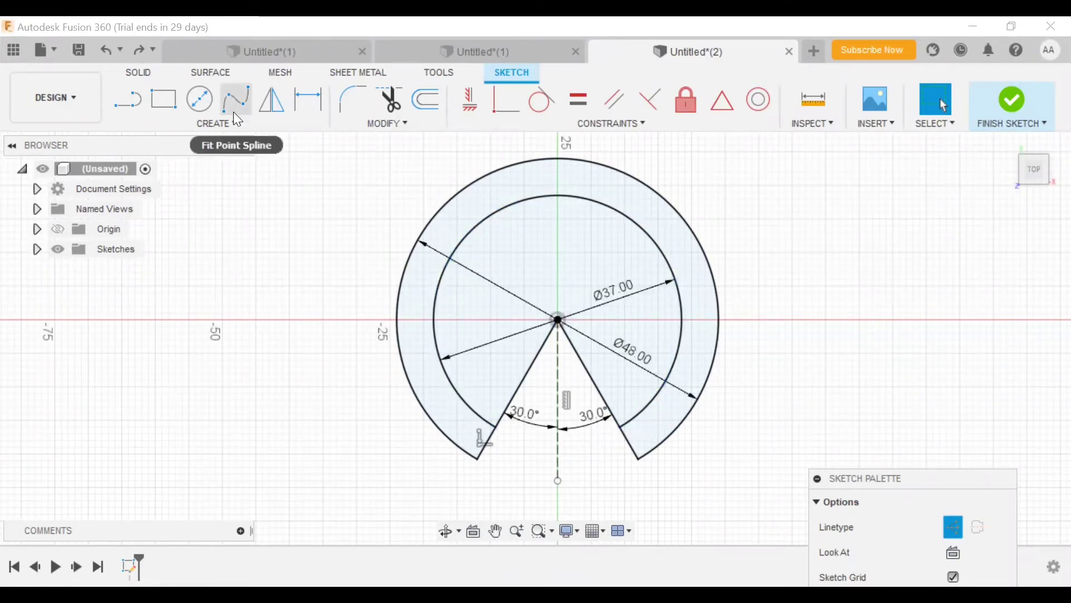
pyautogui.click(231, 123)
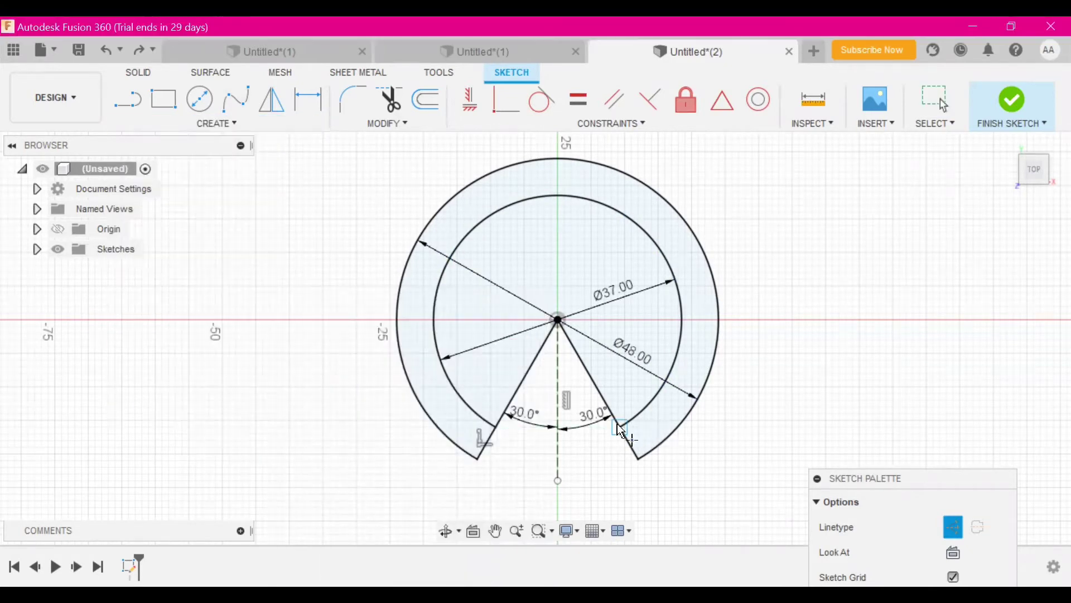
pyautogui.click(620, 427)
# Circular-pattern the sketch point at the inner arc's right end about the circles' centre, with a 300° total angle and quantity 61
pyautogui.click(187, 125)
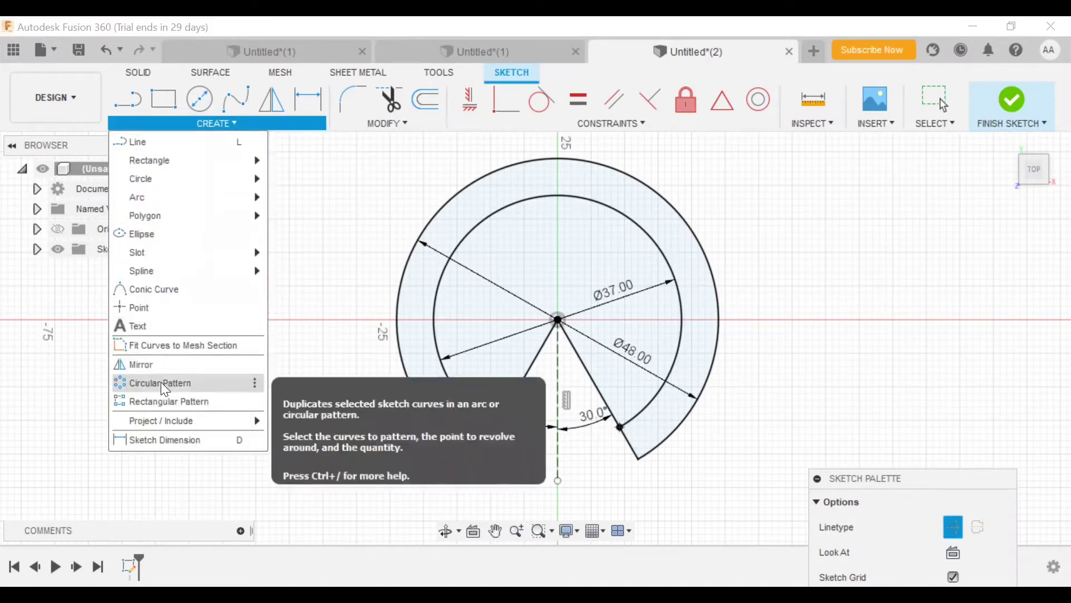
pyautogui.click(190, 386)
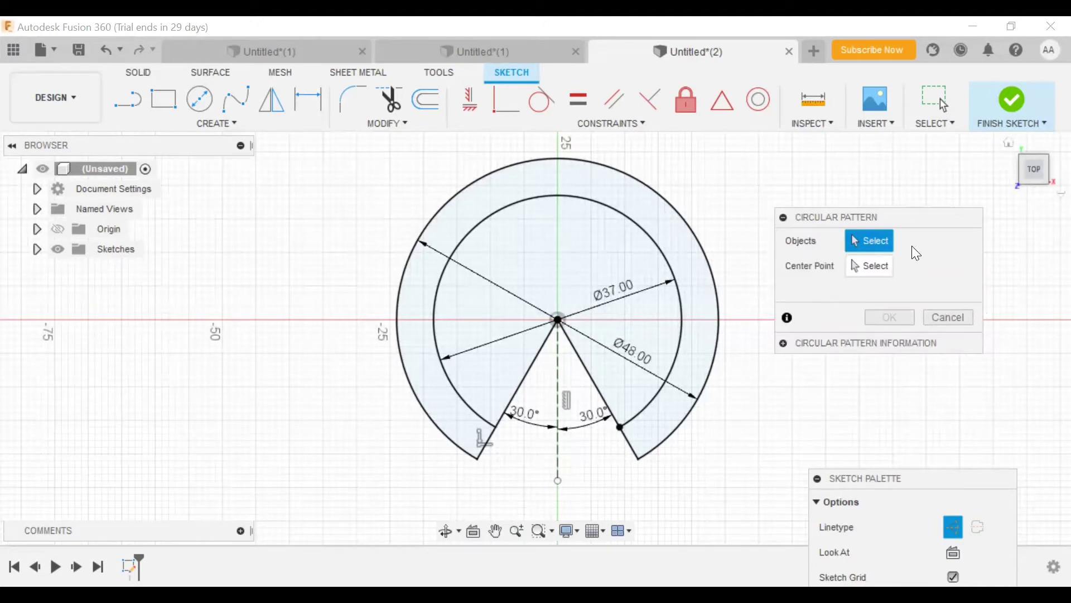
pyautogui.click(620, 426)
pyautogui.click(873, 264)
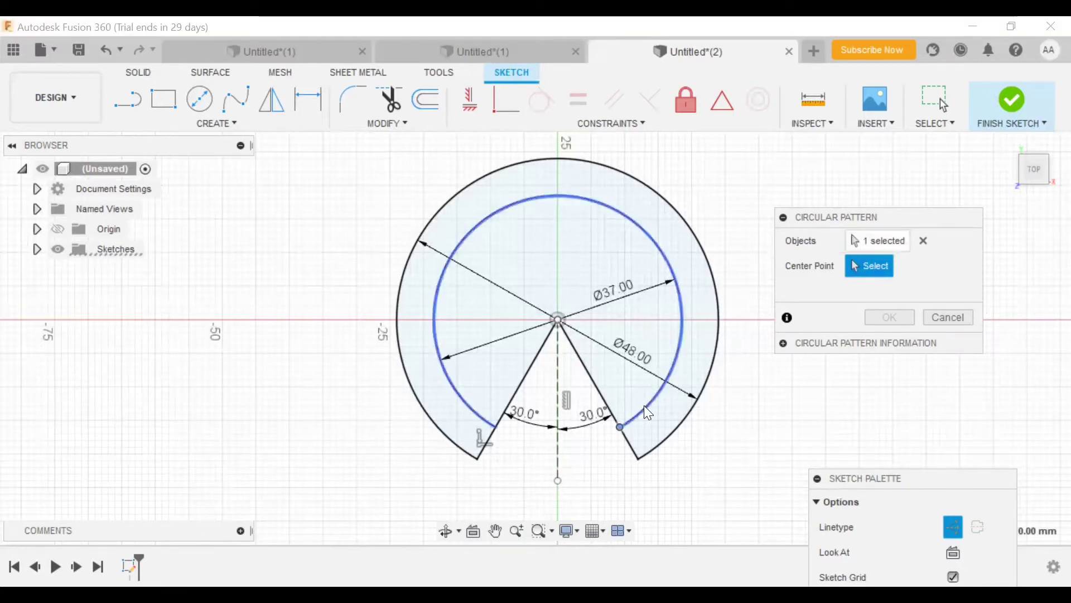
pyautogui.click(557, 320)
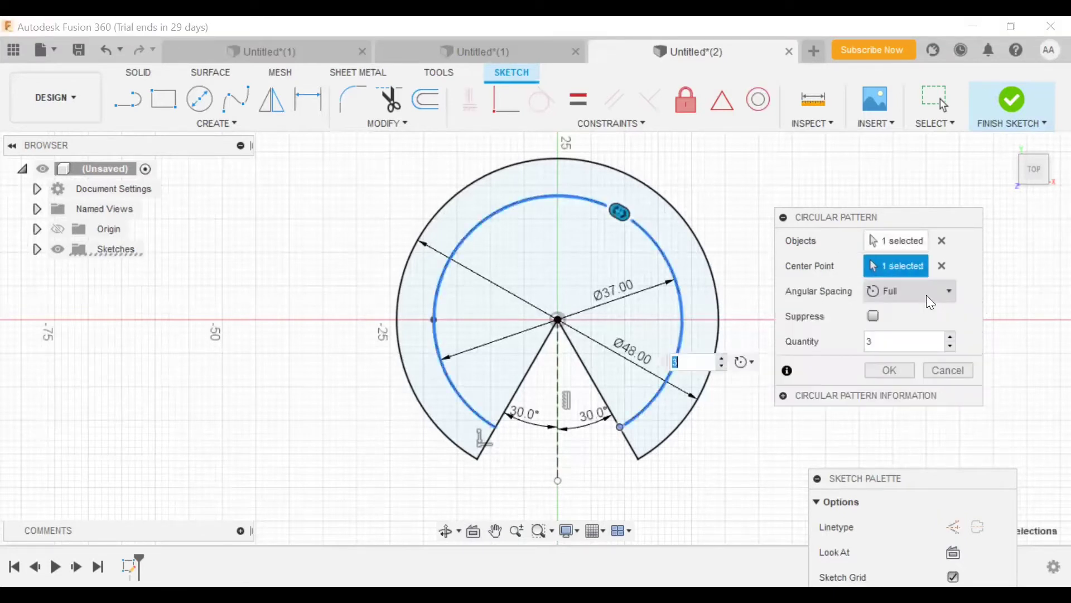
pyautogui.click(927, 292)
pyautogui.click(911, 330)
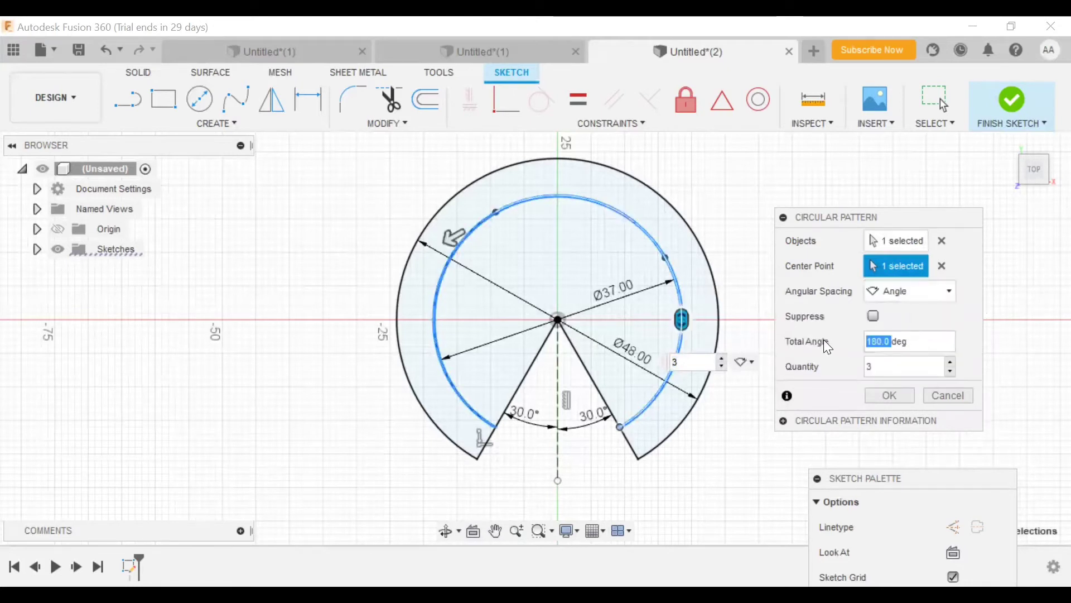
pyautogui.write('300')
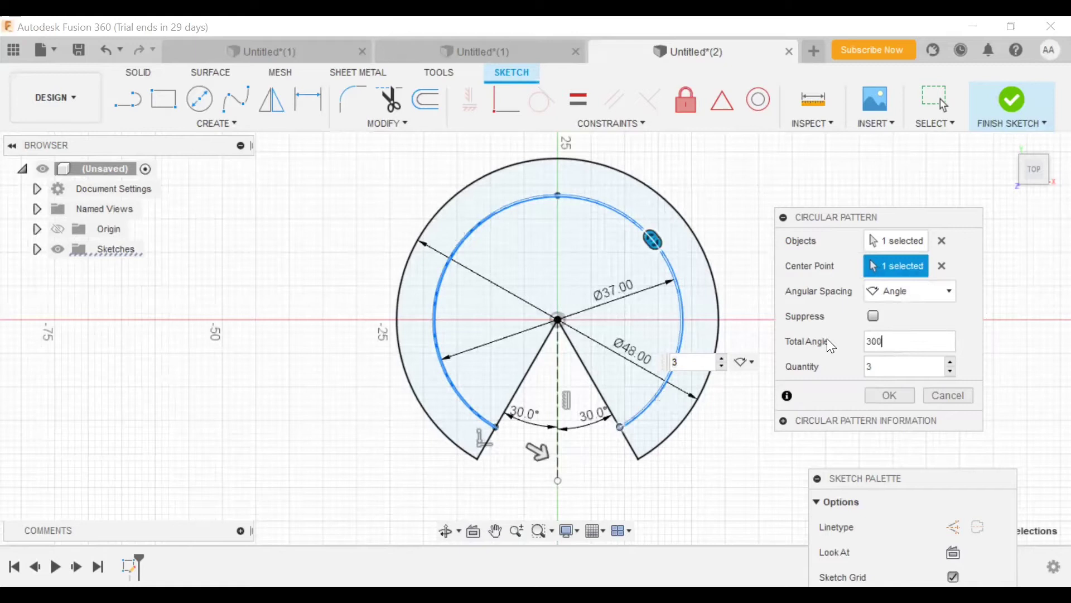
pyautogui.click(909, 369)
pyautogui.press('BackSpace')
pyautogui.write('61')
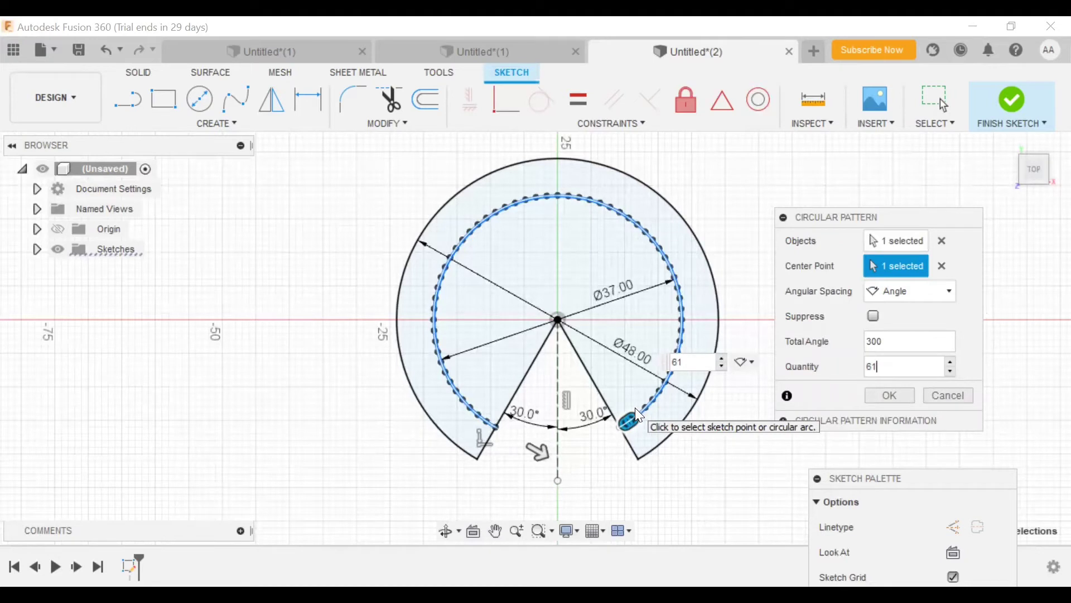
pyautogui.click(891, 394)
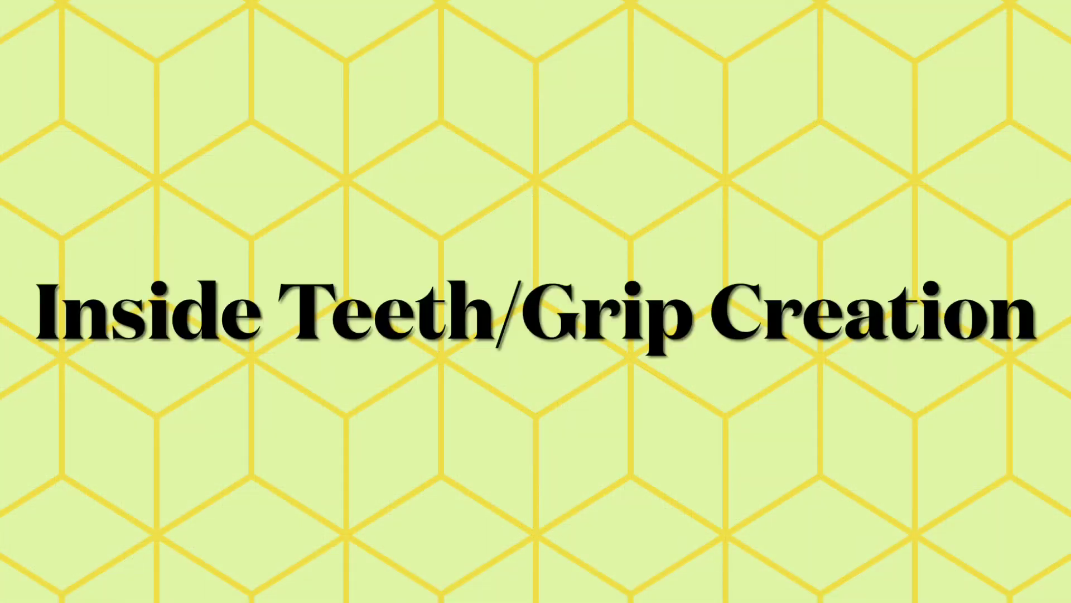
# Draw an inward-pointing tooth of two connected lines between the inner arc's first two right-end points and make the lines equal
pyautogui.scroll(-4, 380, 425)
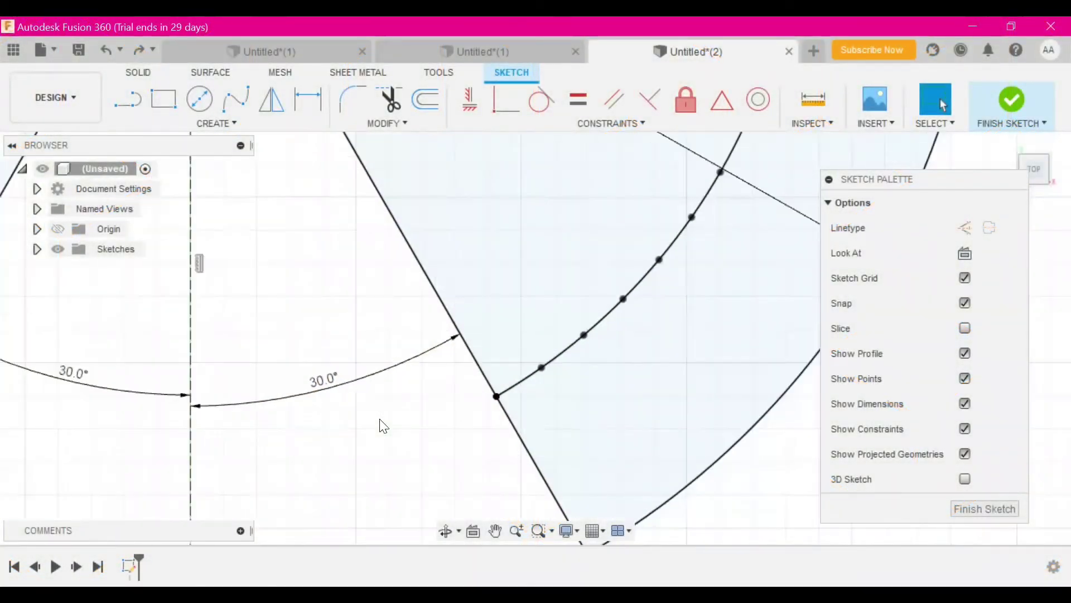
pyautogui.scroll(-4, 383, 425)
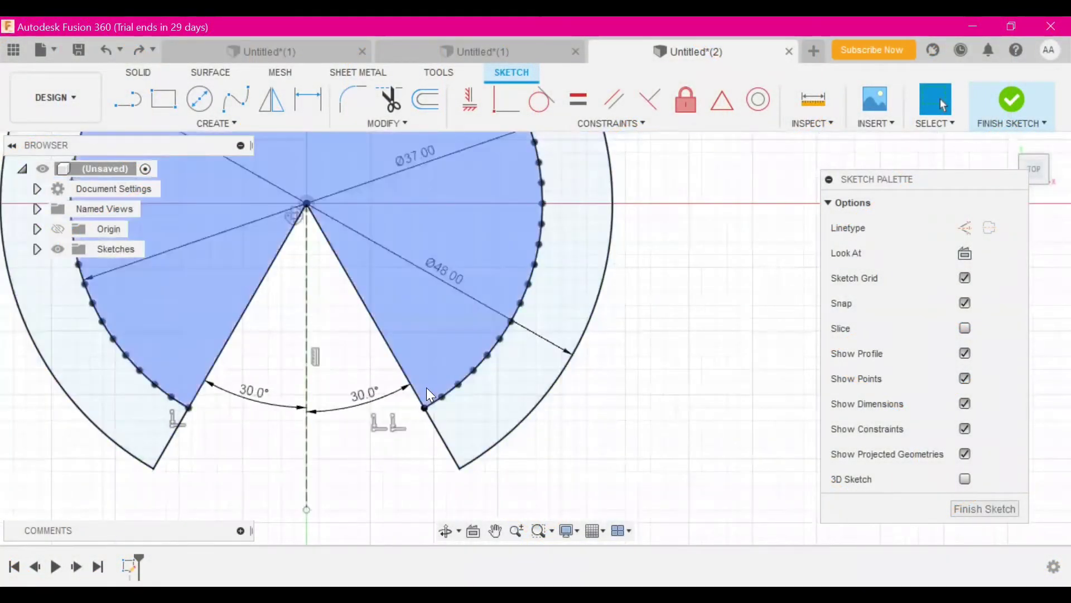
pyautogui.click(467, 383)
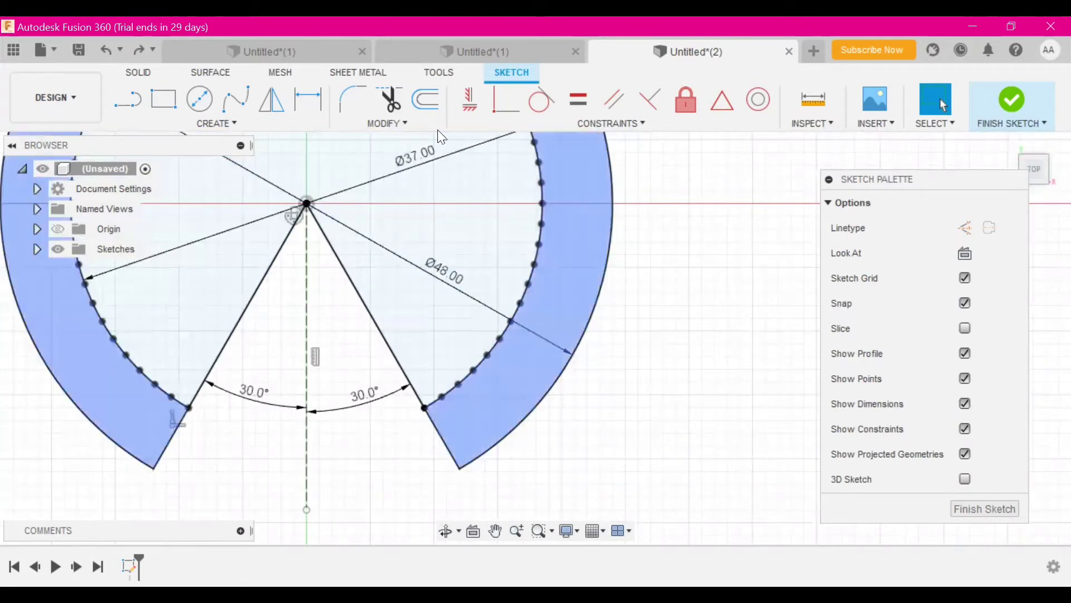
pyautogui.scroll(-2, 400, 430)
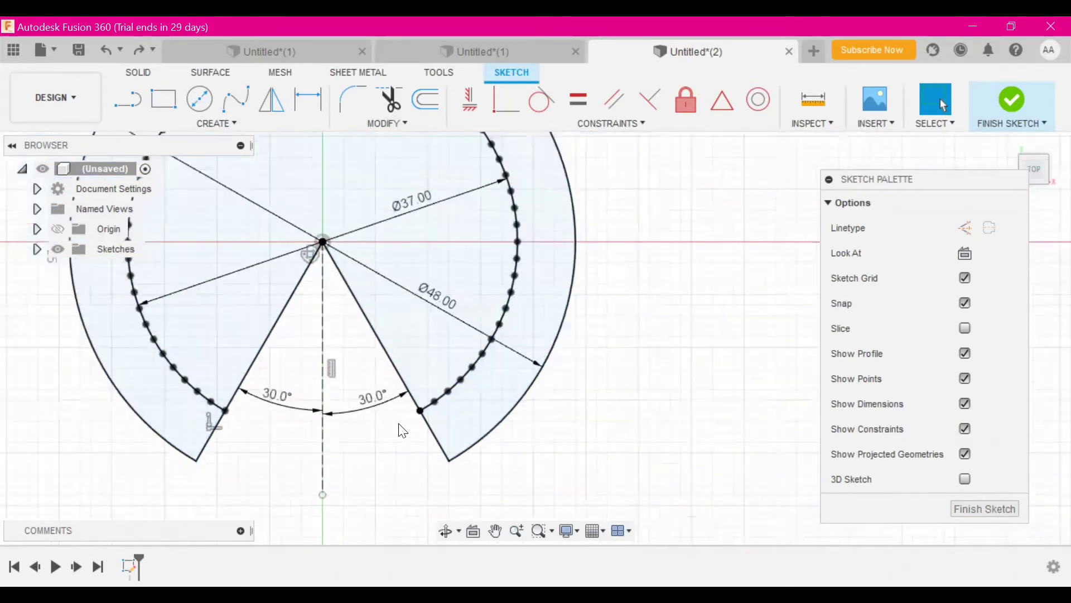
pyautogui.scroll(5, 400, 430)
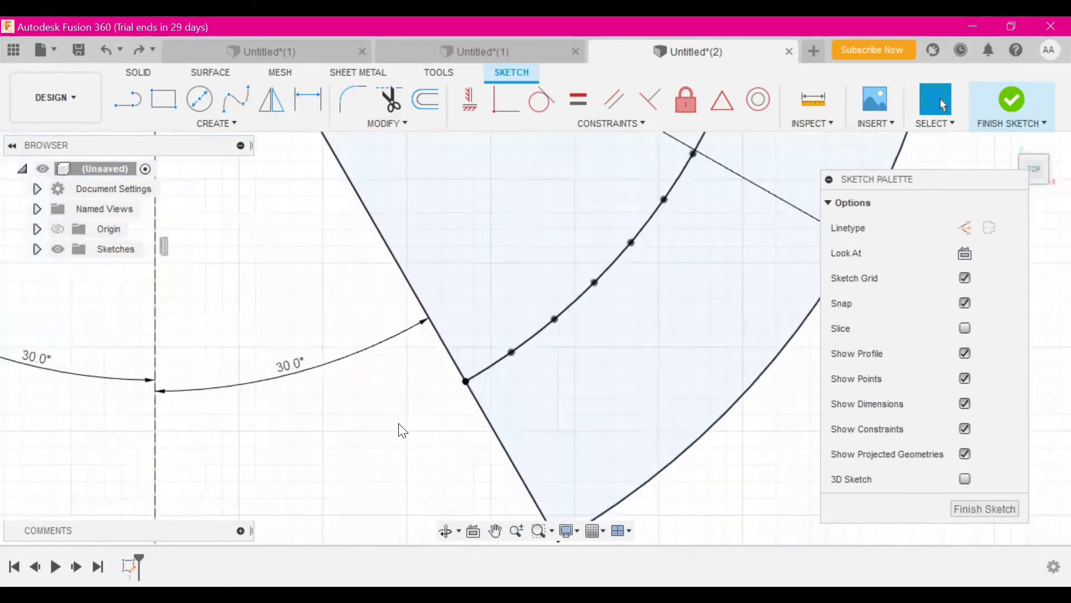
pyautogui.click(132, 105)
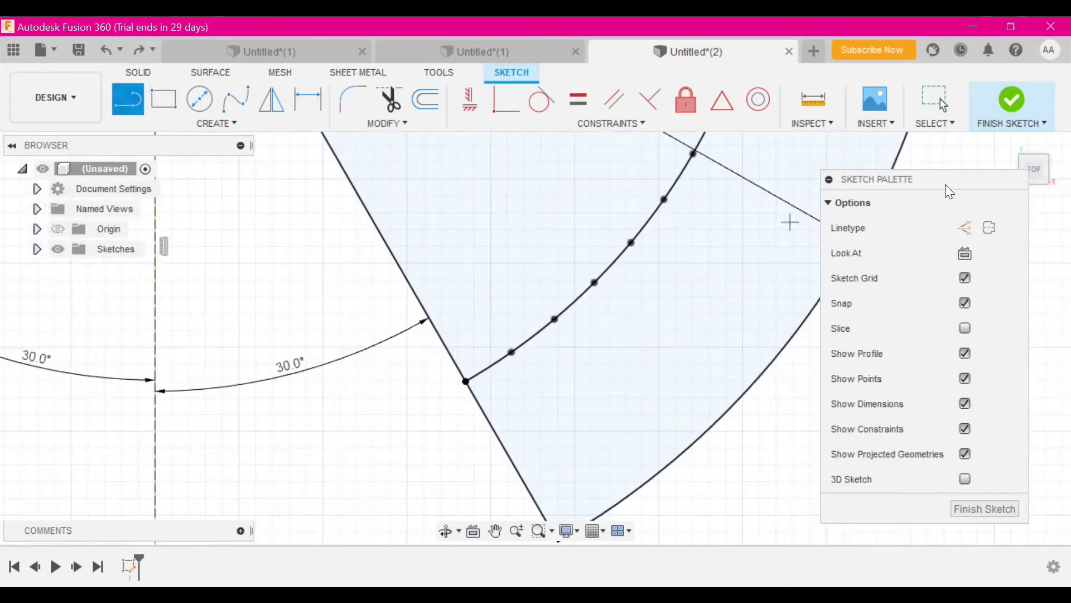
pyautogui.moveTo(962, 182); pyautogui.dragTo(969, 164)
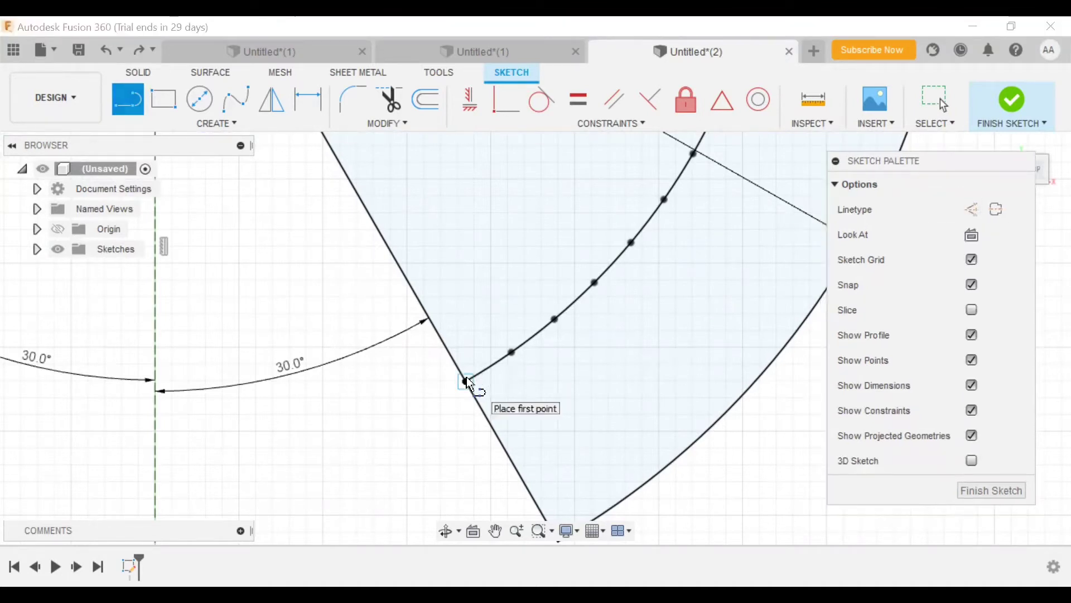
pyautogui.click(512, 352)
pyautogui.click(574, 103)
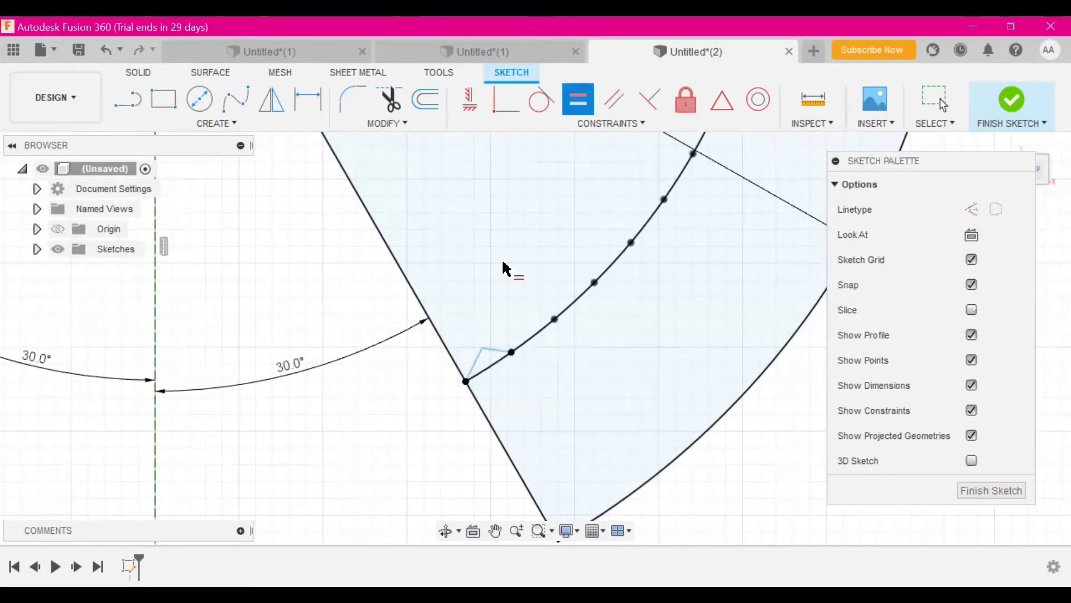
pyautogui.click(477, 370)
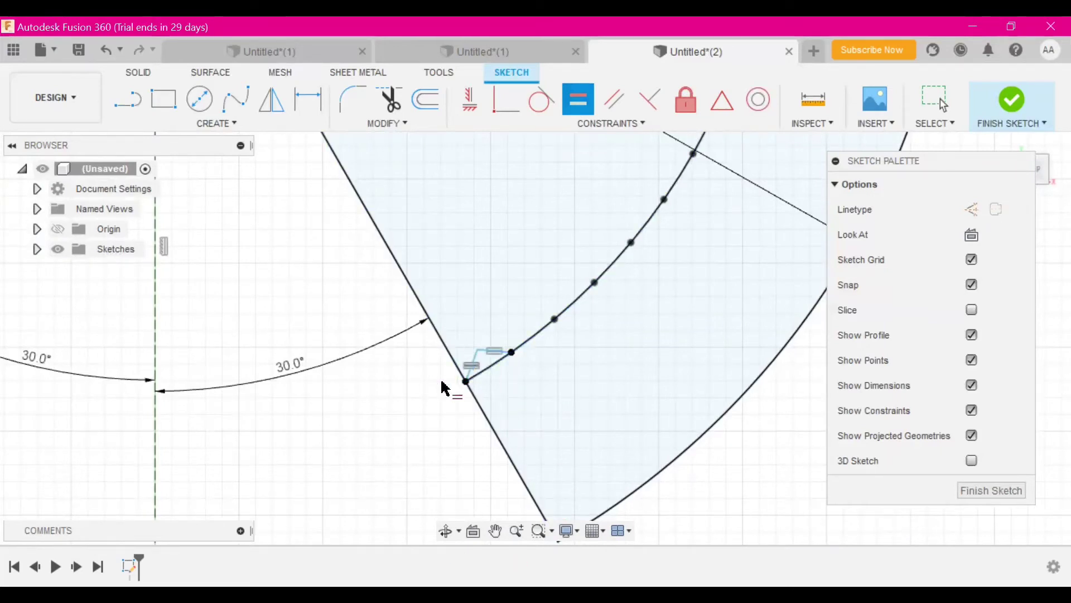
# Dimension the angle between the two tooth lines as 70°
pyautogui.click(317, 102)
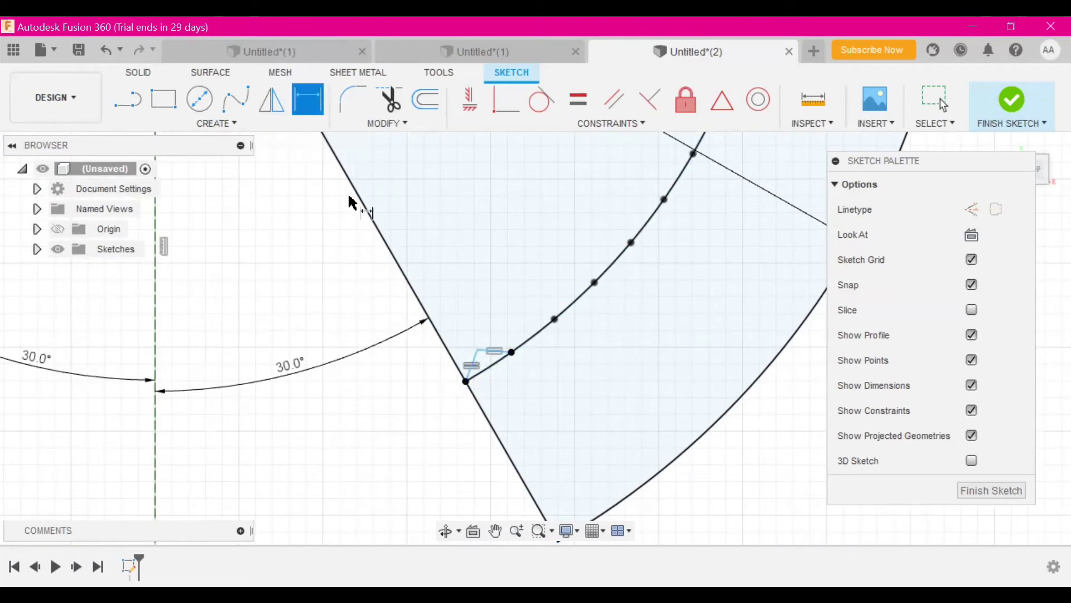
pyautogui.click(488, 359)
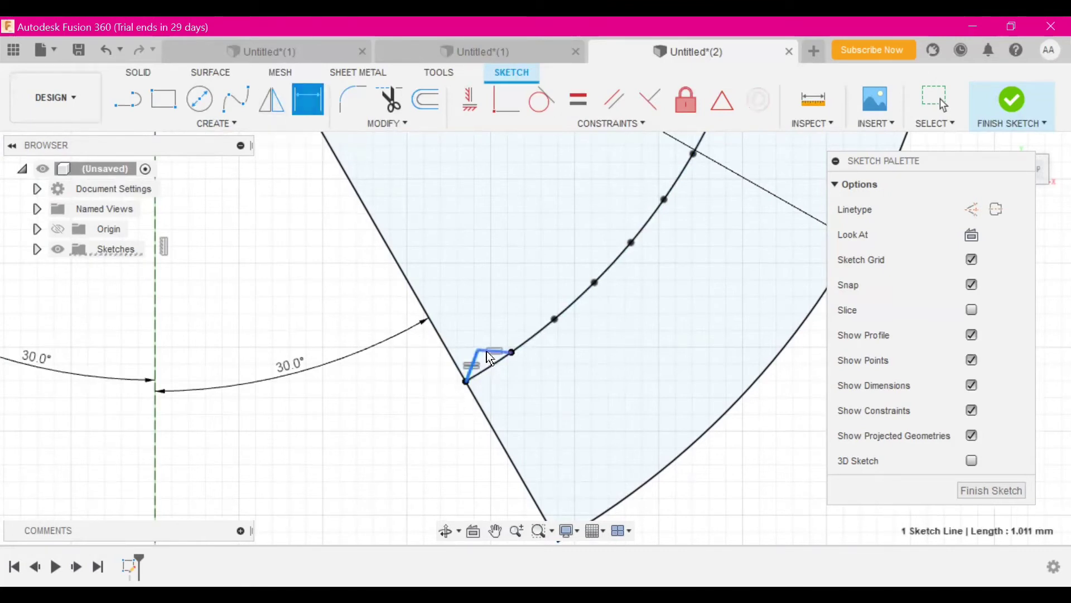
pyautogui.click(509, 377)
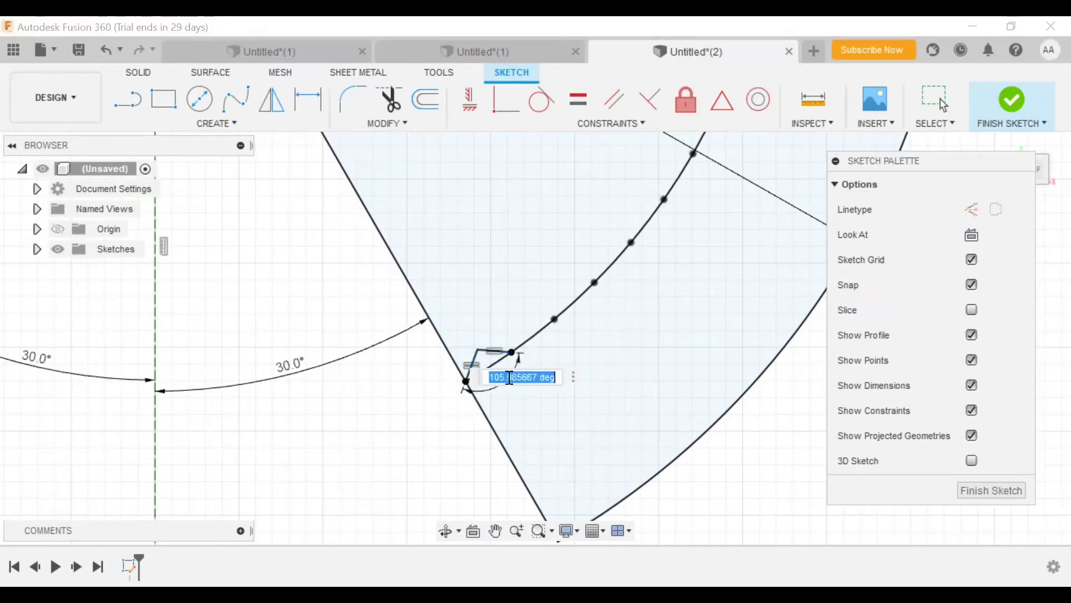
pyautogui.write('70')
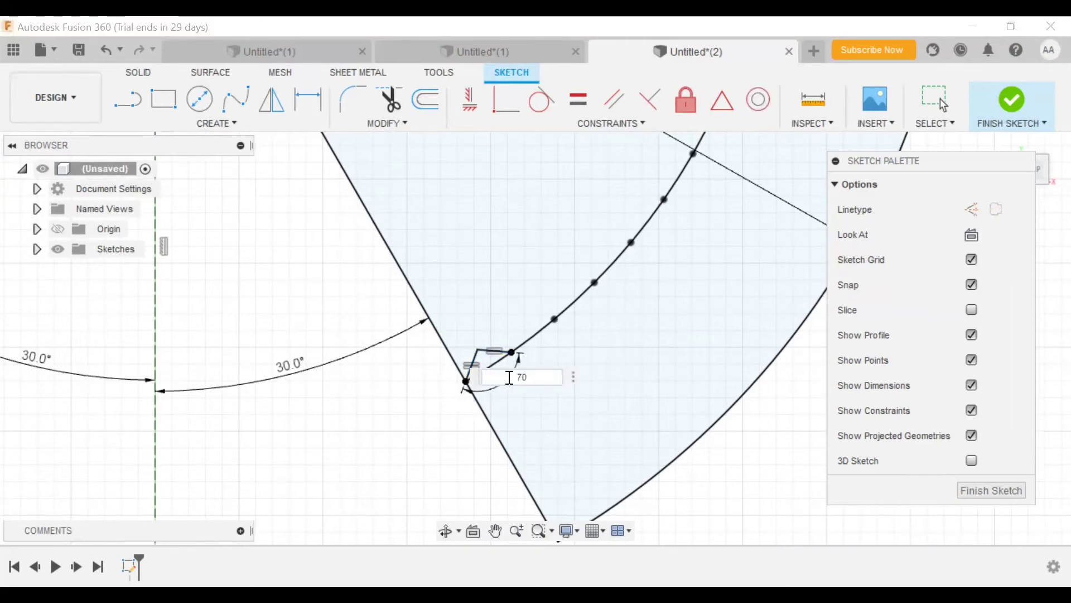
pyautogui.press('Return')
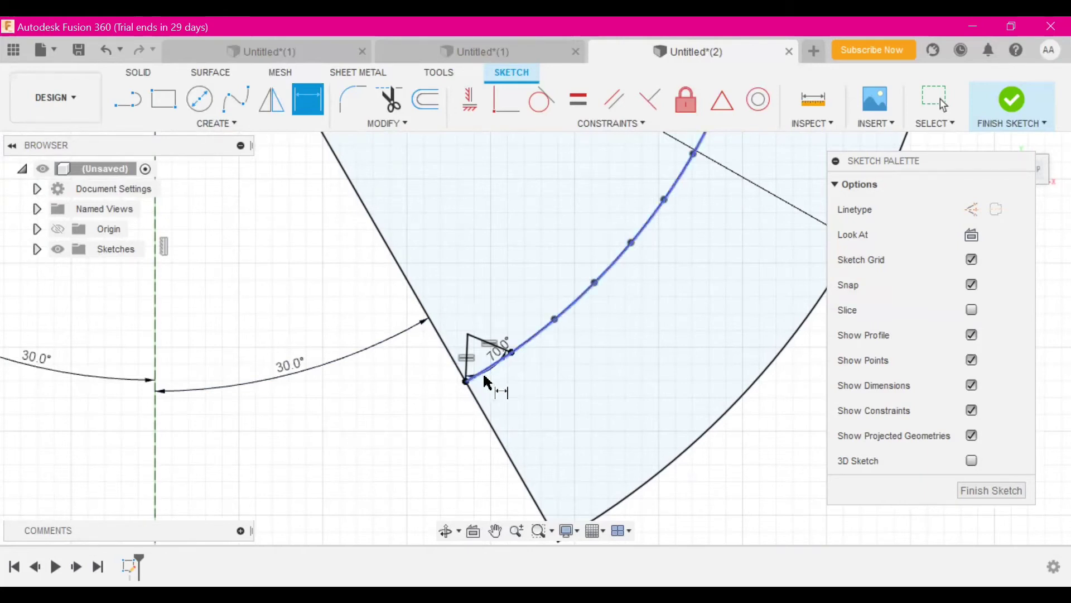
# Start a circular pattern of the two tooth lines, using the inner arc as its centre reference
pyautogui.scroll(-5, 486, 381)
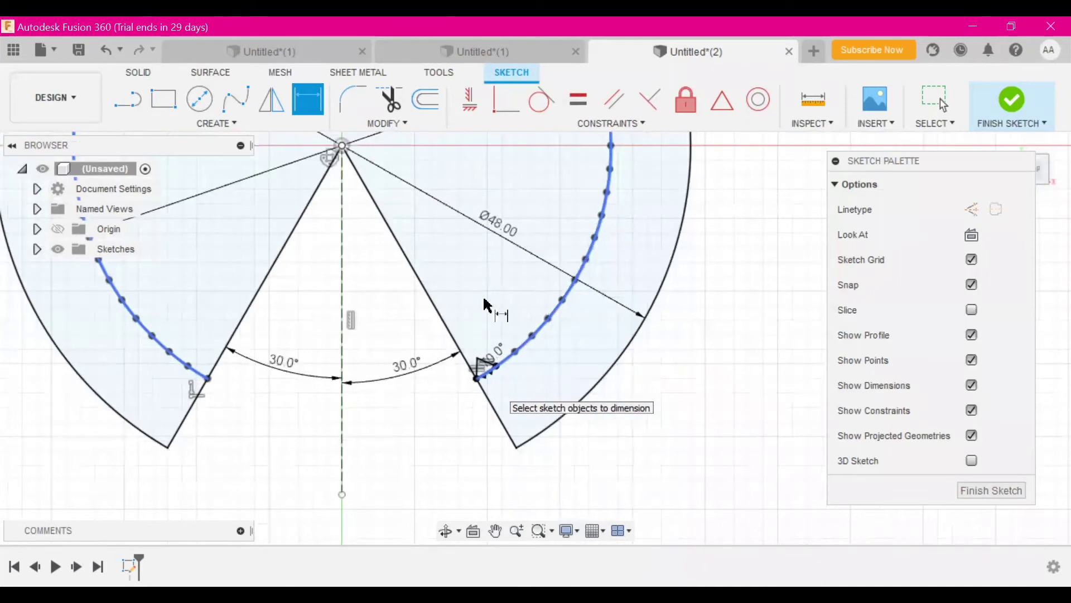
pyautogui.scroll(1, 482, 307)
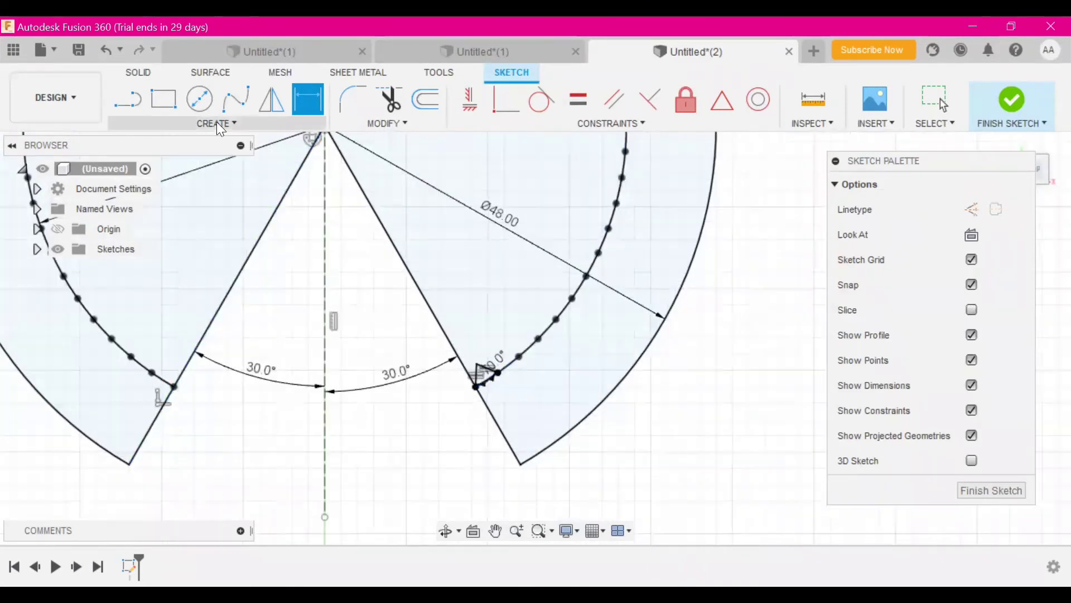
pyautogui.click(172, 128)
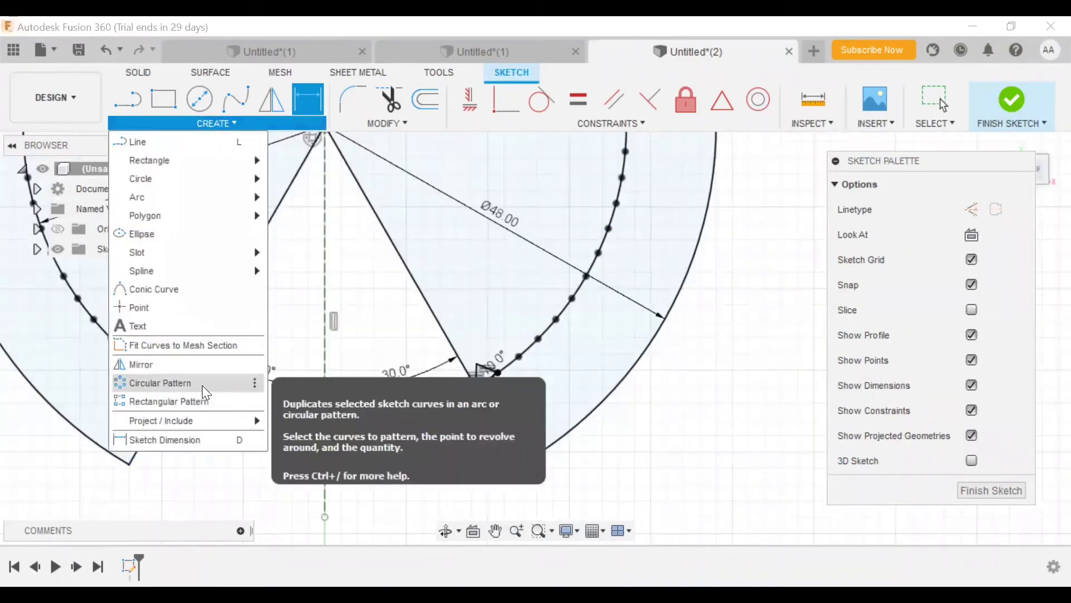
pyautogui.click(202, 385)
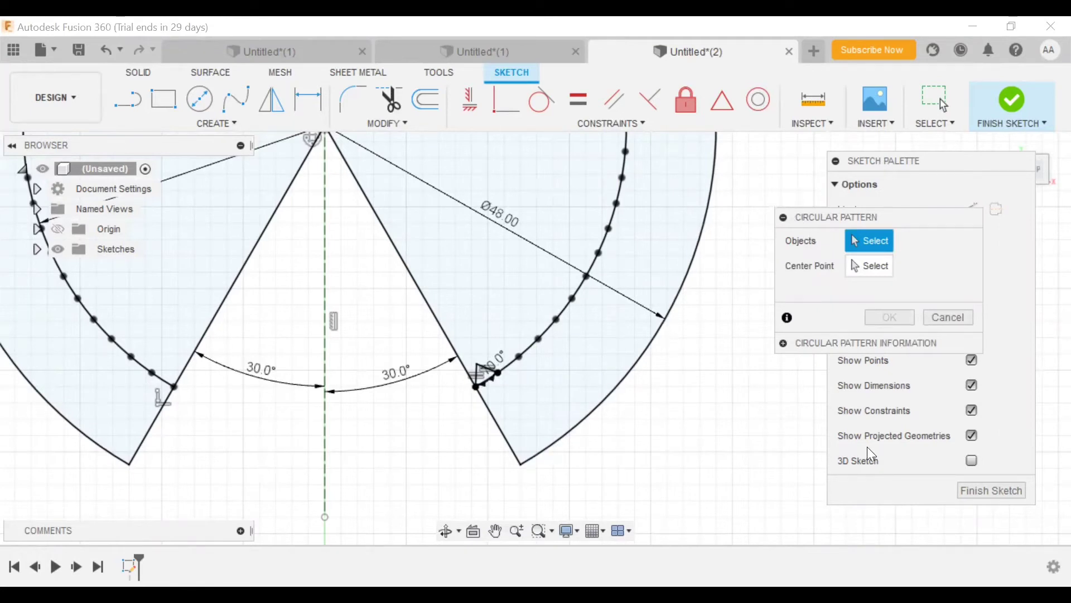
pyautogui.moveTo(887, 164); pyautogui.dragTo(867, 447)
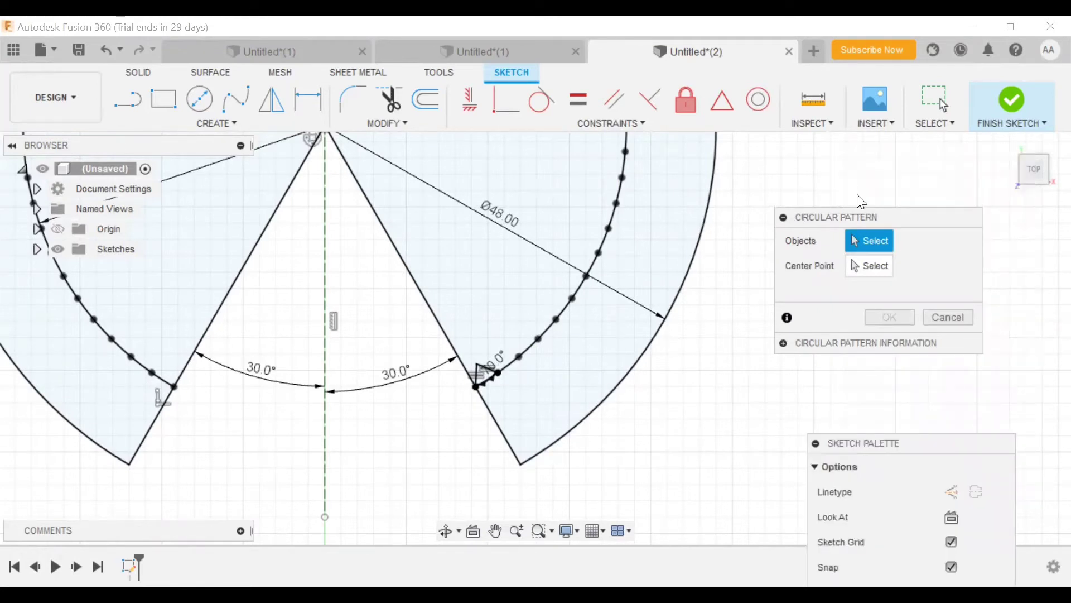
pyautogui.moveTo(783, 217); pyautogui.dragTo(773, 199)
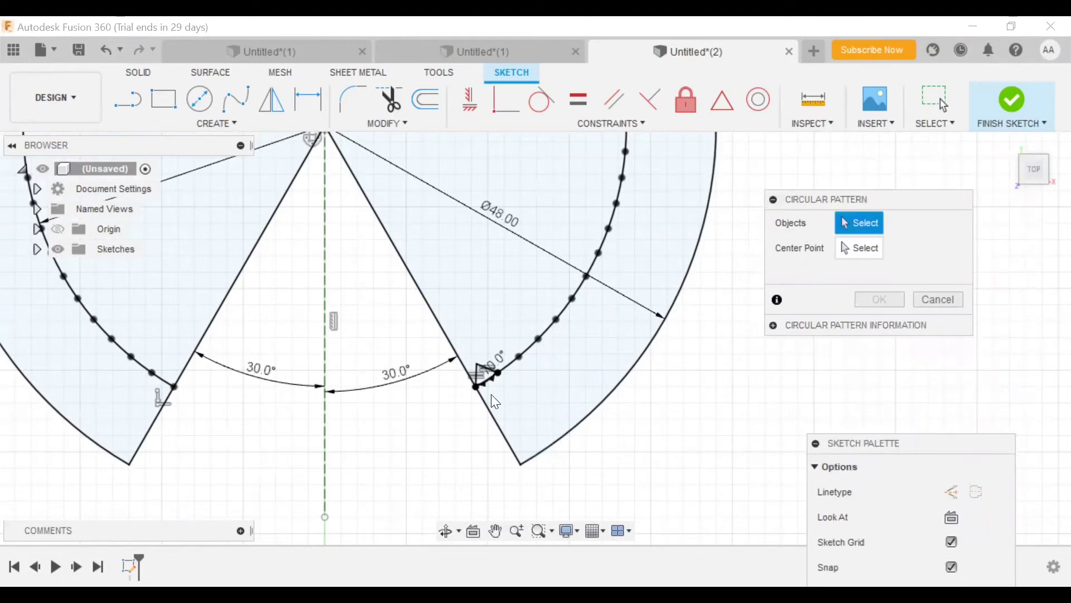
pyautogui.scroll(3, 485, 396)
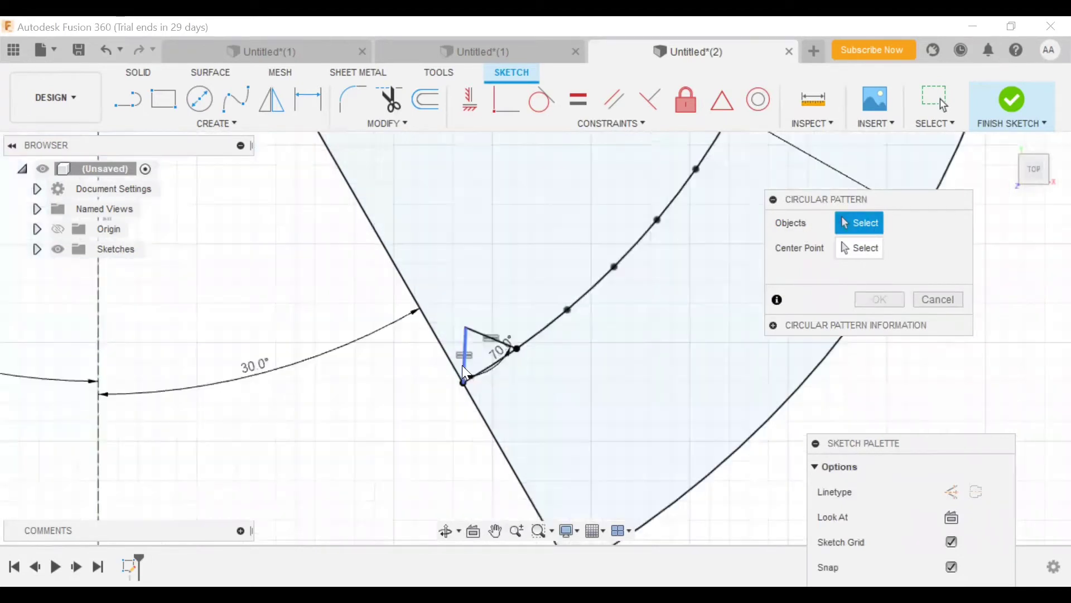
pyautogui.click(462, 365)
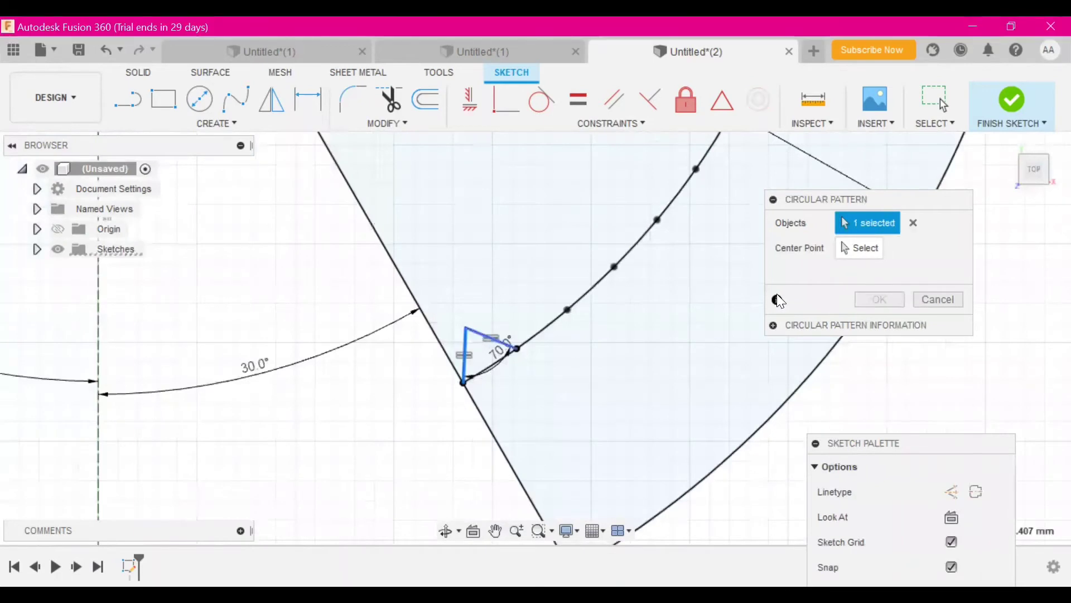
pyautogui.click(855, 248)
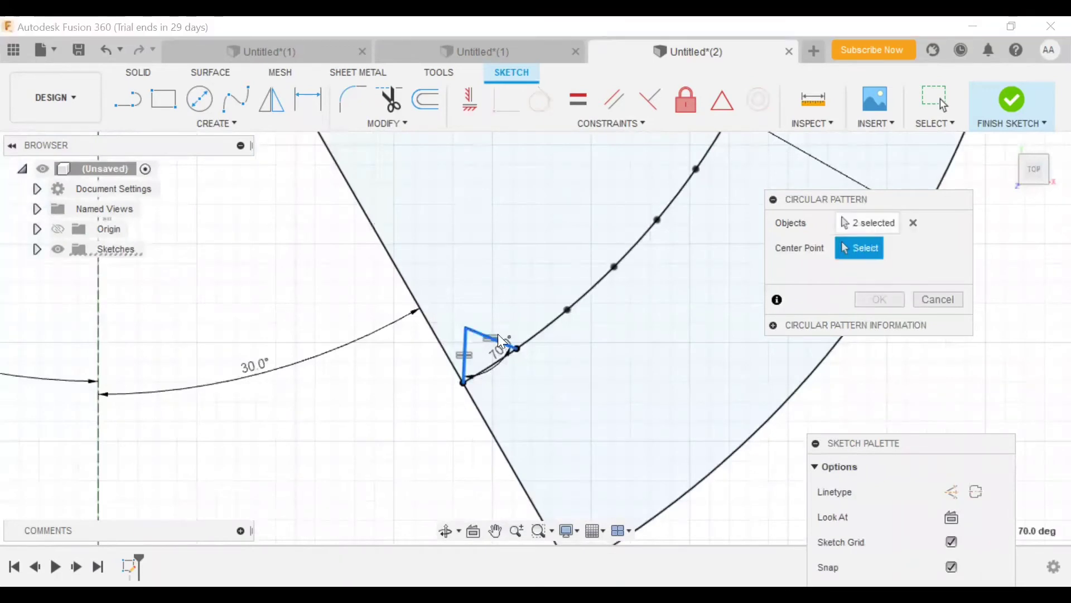
pyautogui.click(537, 336)
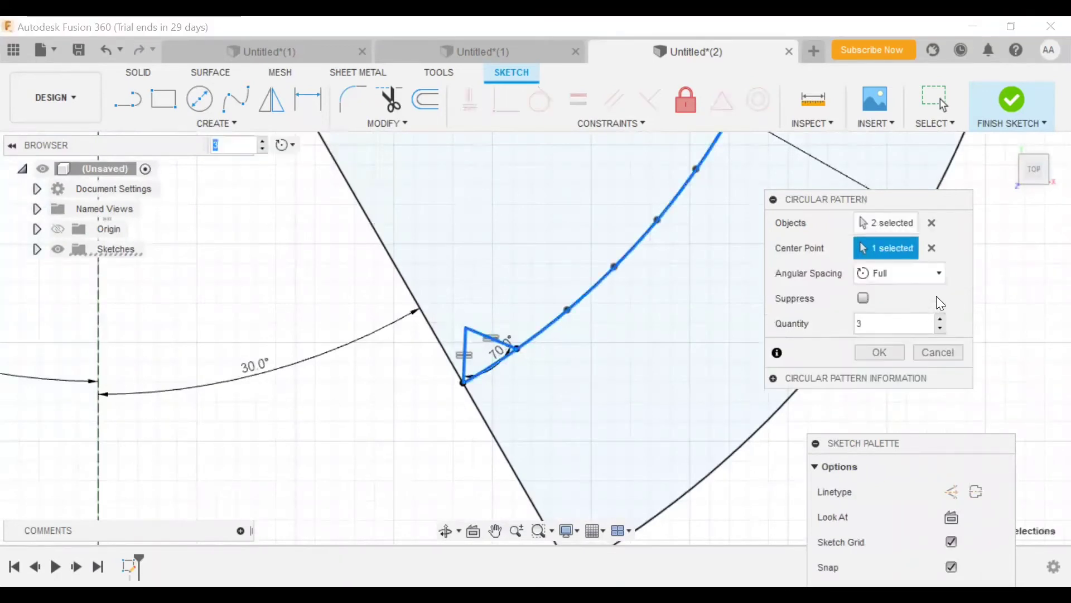
# Complete the circular pattern of the two tooth lines with a 300° total angle and a quantity of 61
pyautogui.click(930, 271)
pyautogui.click(915, 314)
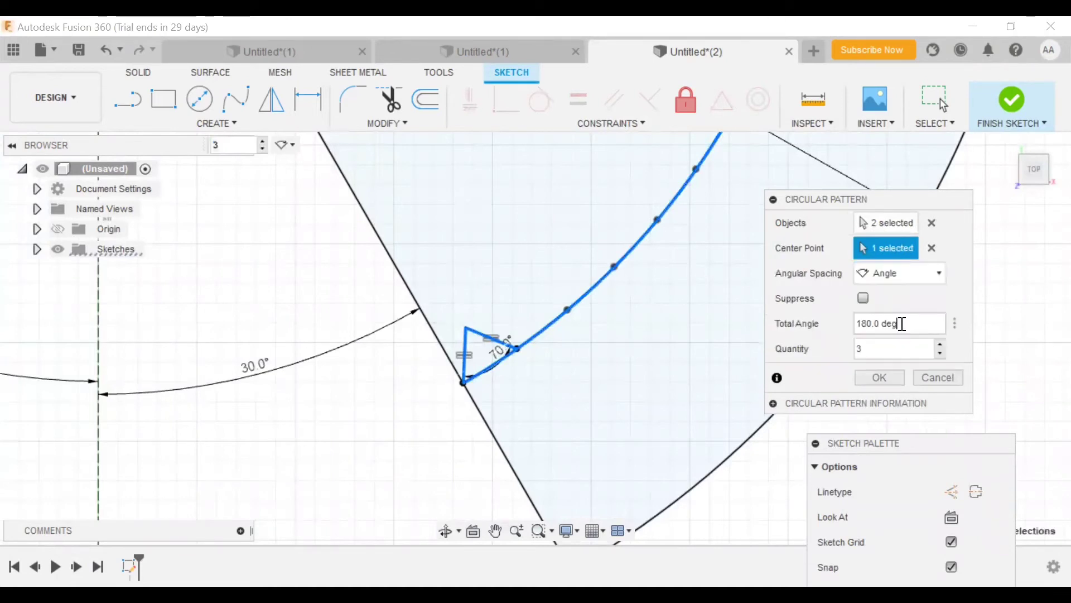
pyautogui.doubleClick(901, 323)
pyautogui.moveTo(906, 328); pyautogui.dragTo(872, 320)
pyautogui.write('3')
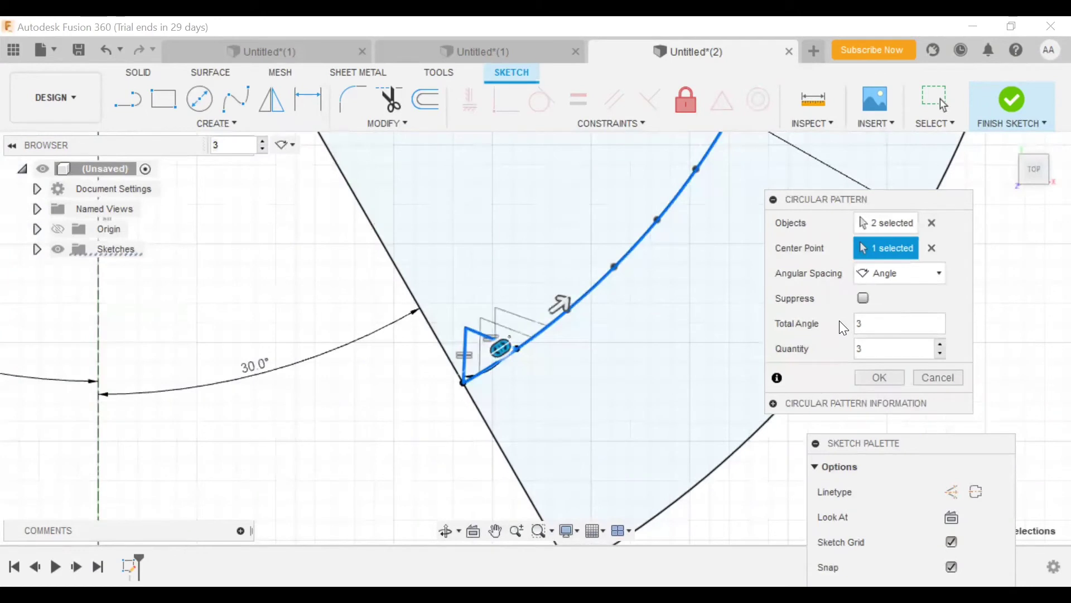
pyautogui.write('00')
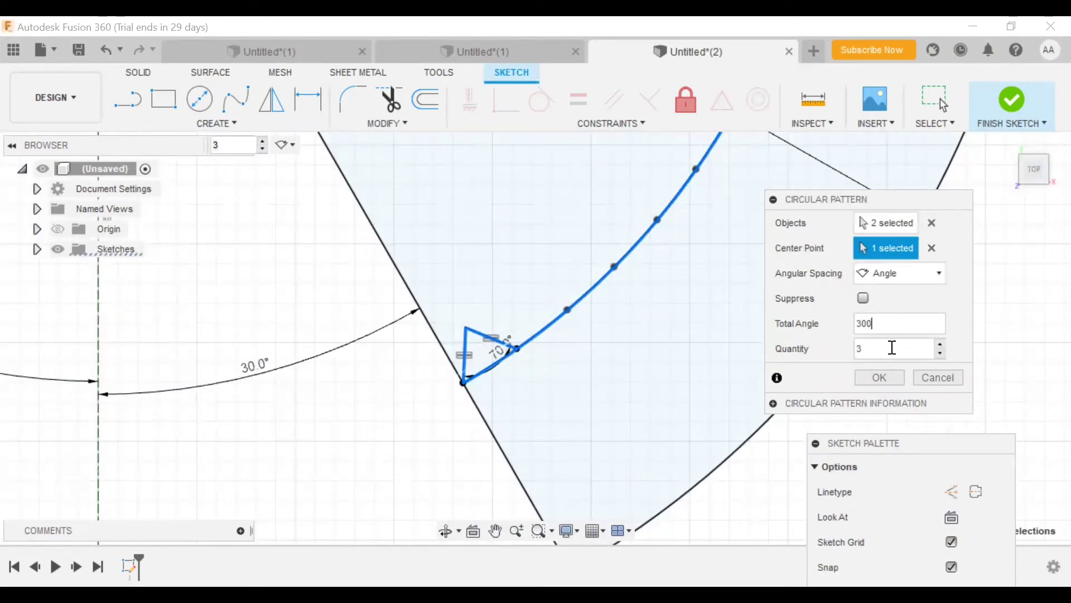
pyautogui.press('Tab')
pyautogui.write('6')
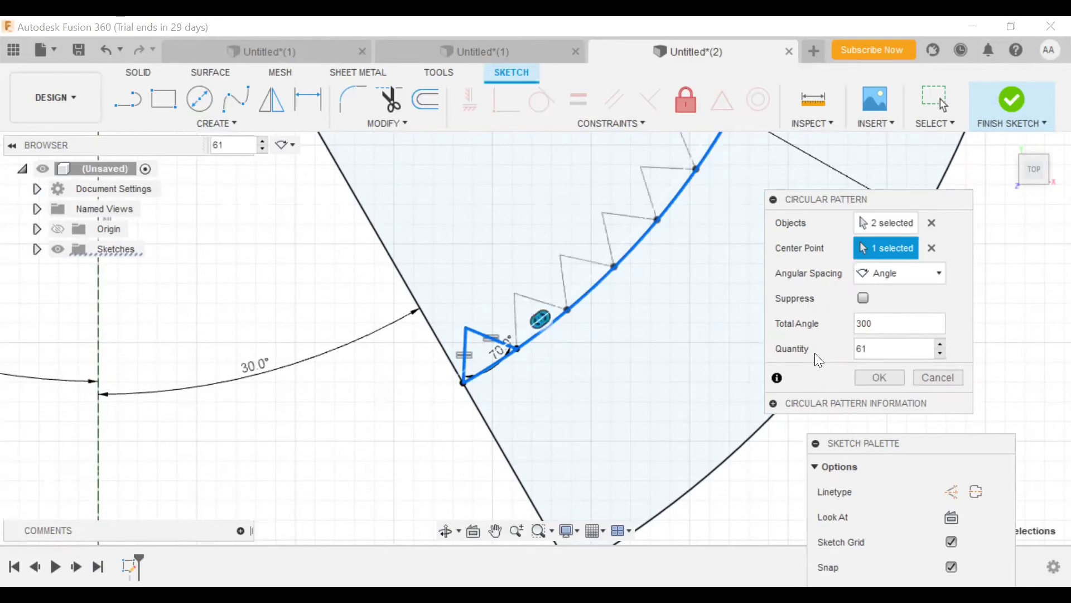
pyautogui.press('Return')
# Trim away the two lines of the extra tooth that sticks out past the ring's left gap line
pyautogui.scroll(-4, 358, 443)
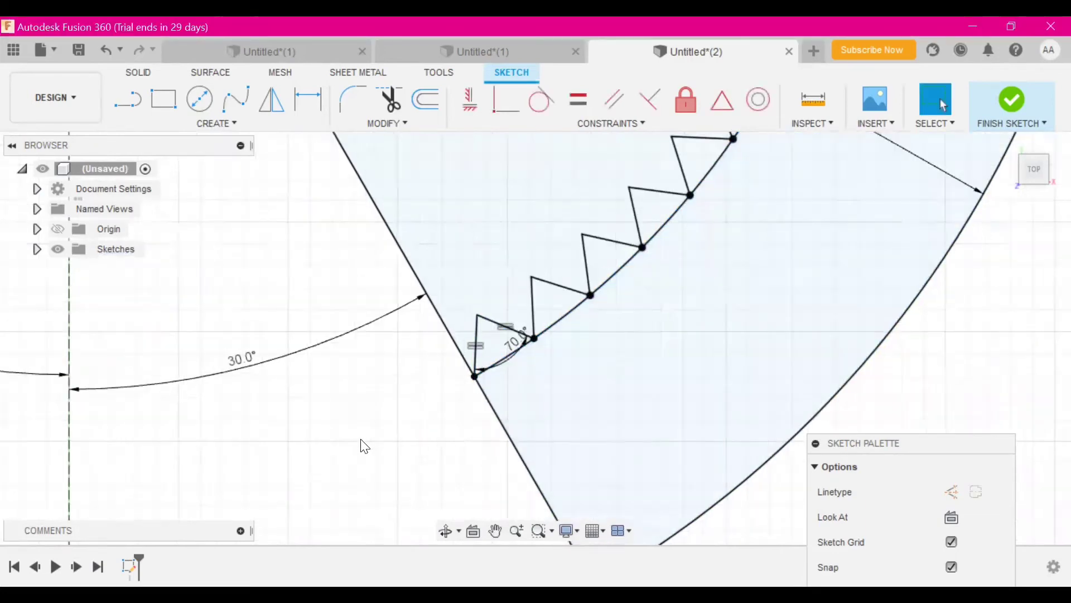
pyautogui.scroll(-3, 351, 445)
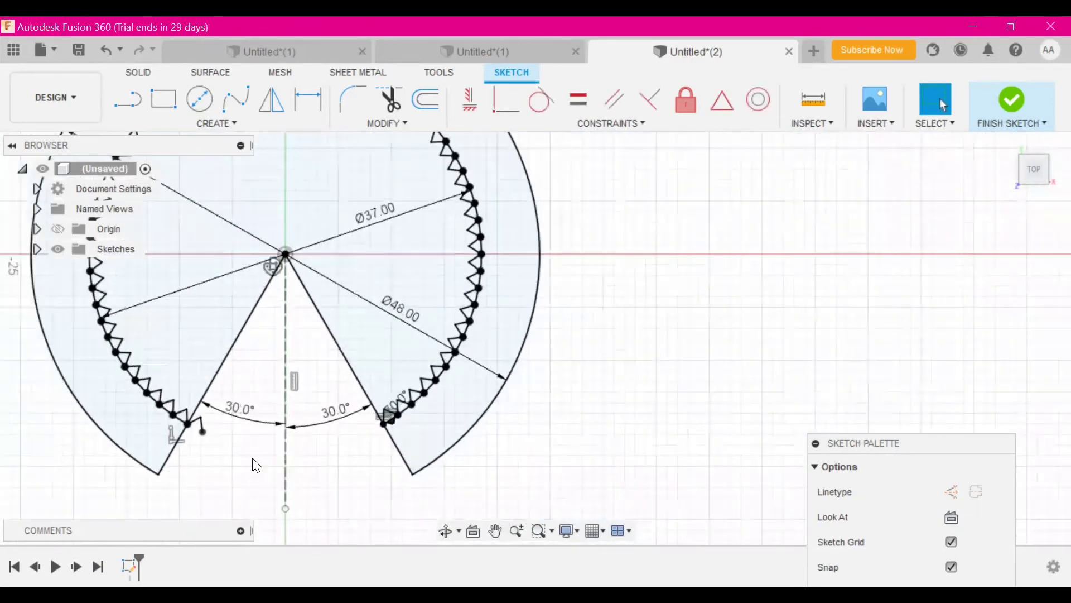
pyautogui.moveTo(273, 469)
pyautogui.mouseDown(button='middle')
pyautogui.moveTo(360, 508)
pyautogui.moveTo(387, 535)
pyautogui.moveTo(384, 490)
pyautogui.mouseUp(button='middle')
pyautogui.scroll(5, 359, 482)
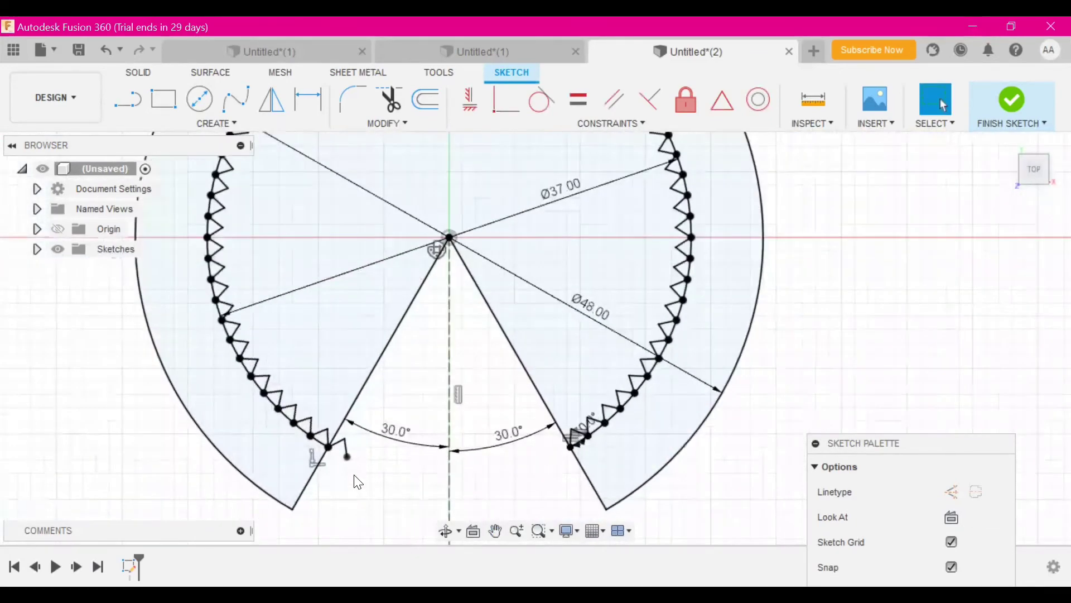
pyautogui.moveTo(357, 481); pyautogui.dragTo(392, 430, button='middle')
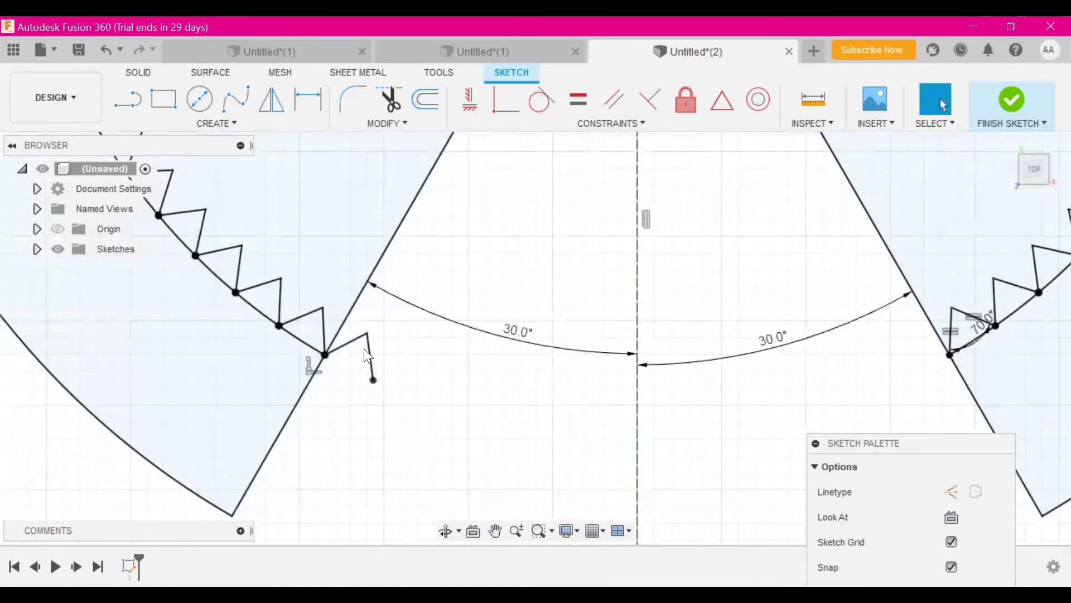
pyautogui.click(389, 99)
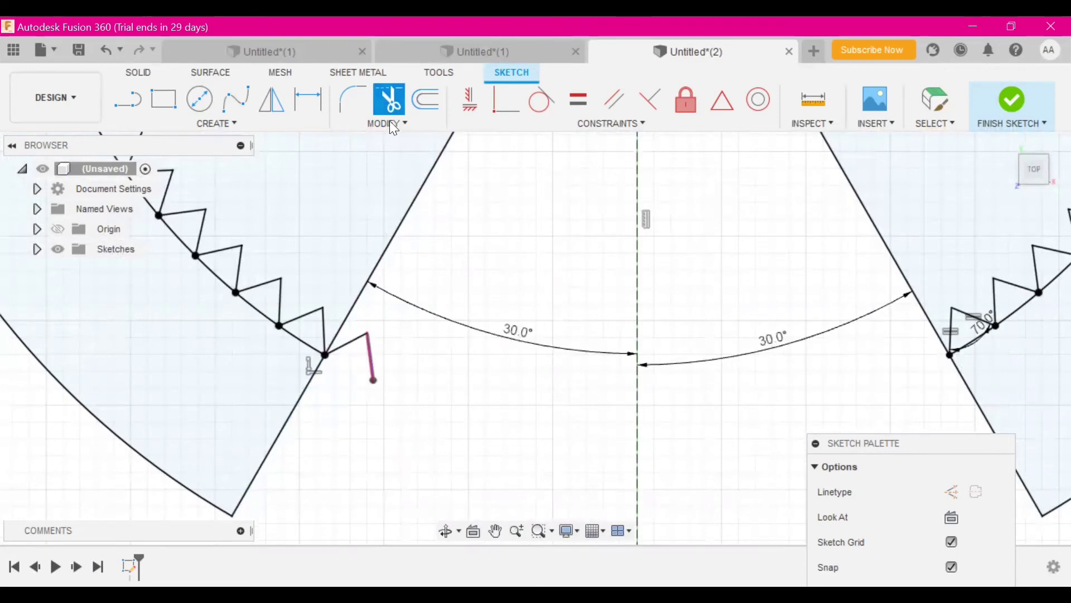
pyautogui.click(390, 90)
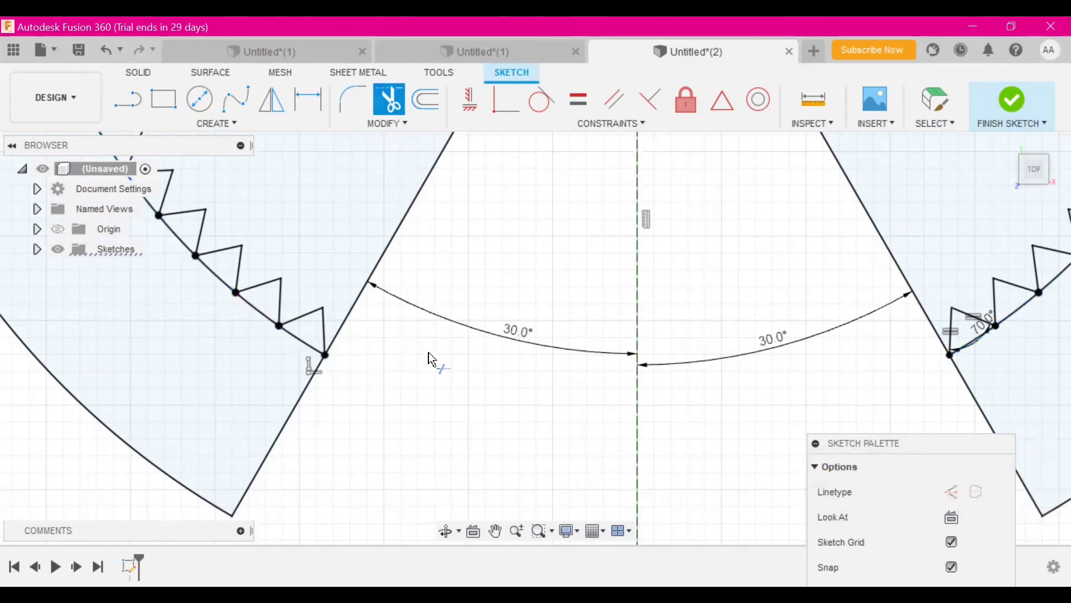
# Delete the inner arc that runs along the base of the teeth
pyautogui.moveTo(885, 442); pyautogui.dragTo(851, 187)
pyautogui.rightClick(309, 347)
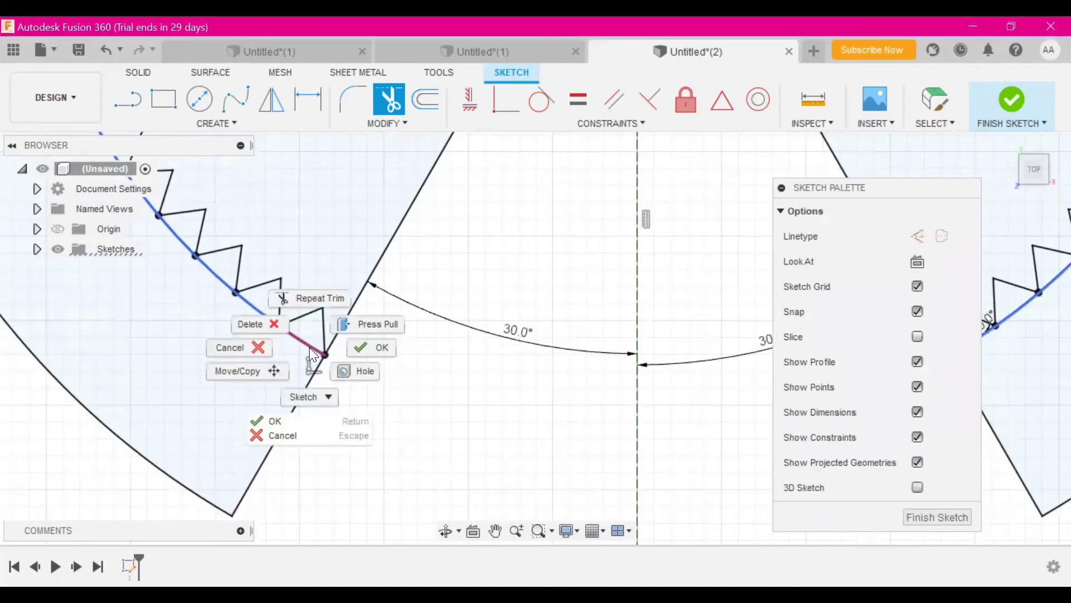
pyautogui.click(257, 325)
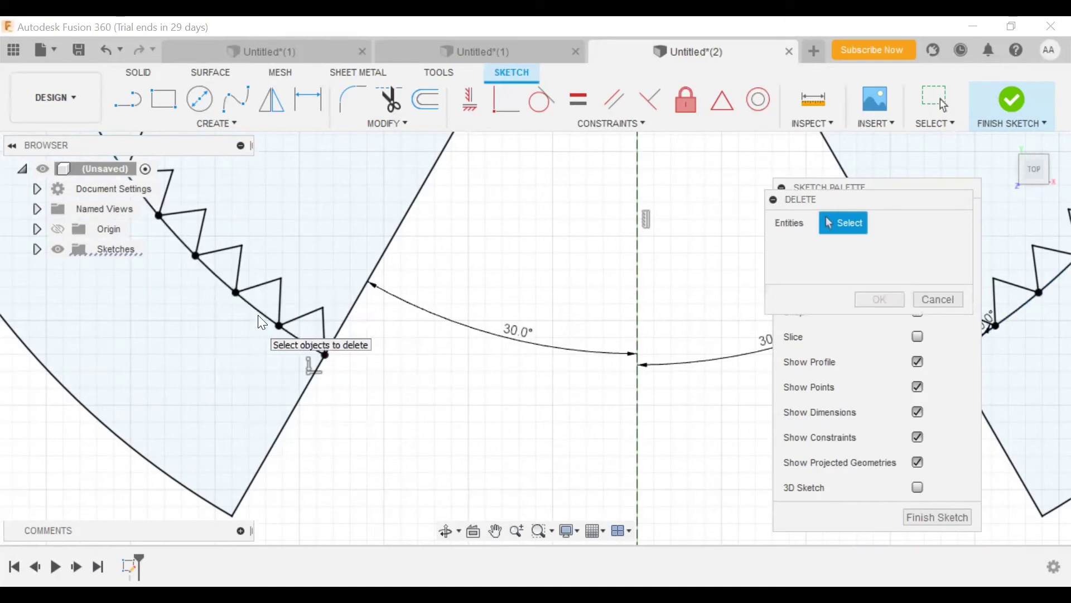
pyautogui.rightClick(259, 315)
pyautogui.click(221, 290)
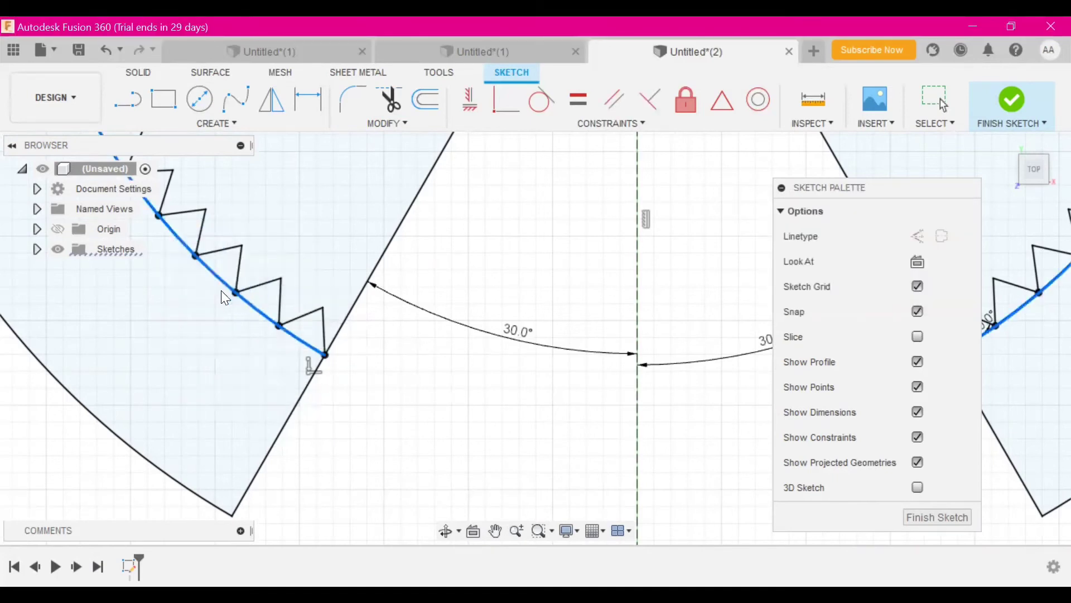
pyautogui.scroll(1, 369, 392)
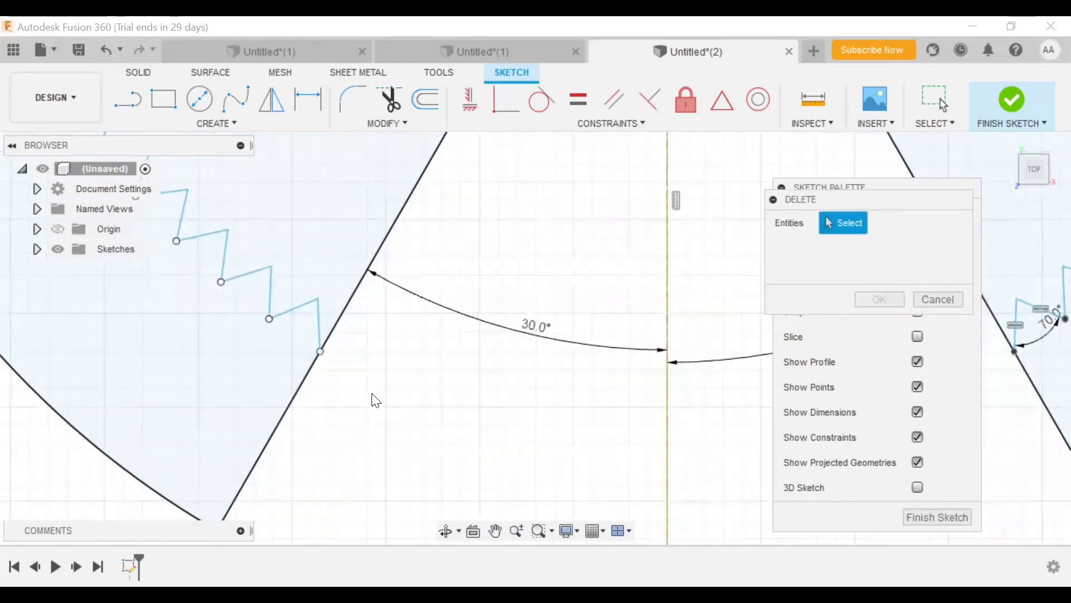
pyautogui.scroll(-8, 394, 461)
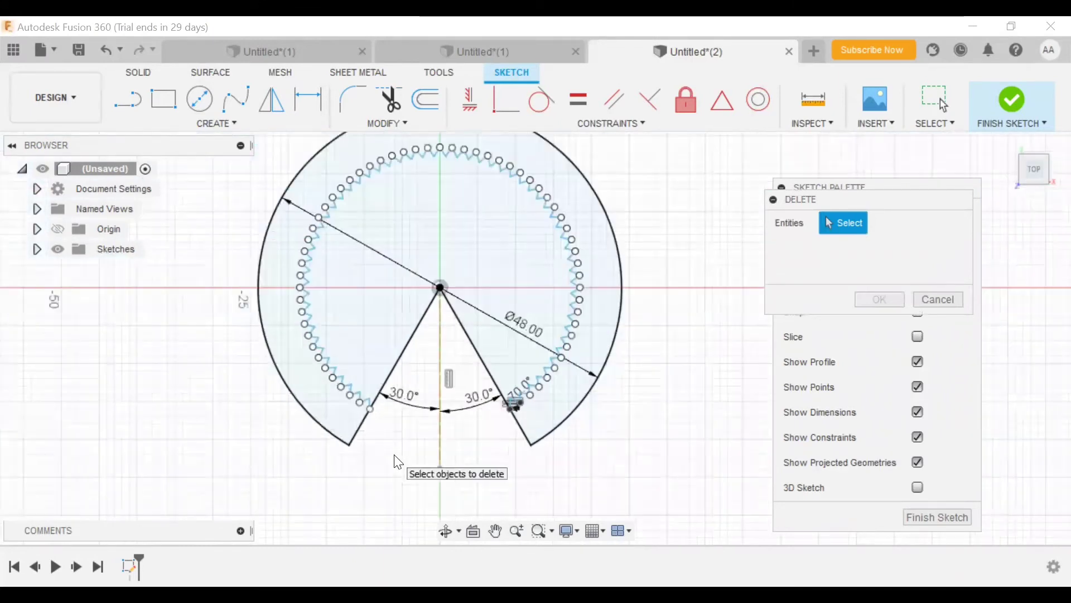
pyautogui.scroll(-1, 395, 461)
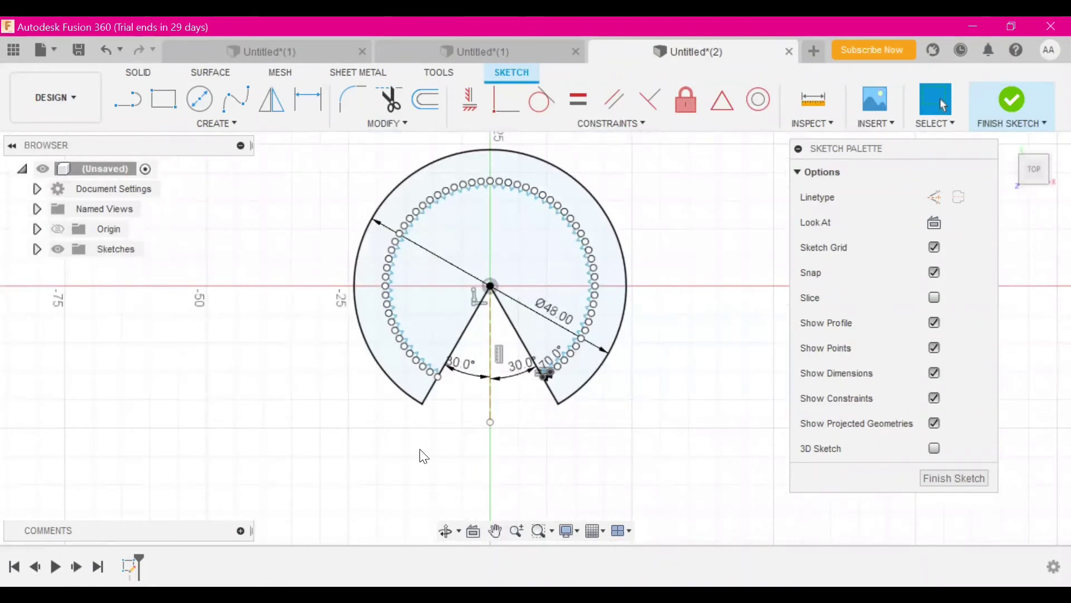
# Sketch a narrow handle as a fit point spline from the outer arc's left end, looping down and back up to the outer arc
pyautogui.moveTo(577, 467)
pyautogui.mouseDown(button='middle')
pyautogui.moveTo(610, 359)
pyautogui.moveTo(630, 415)
pyautogui.mouseUp(button='middle')
pyautogui.scroll(2, 630, 414)
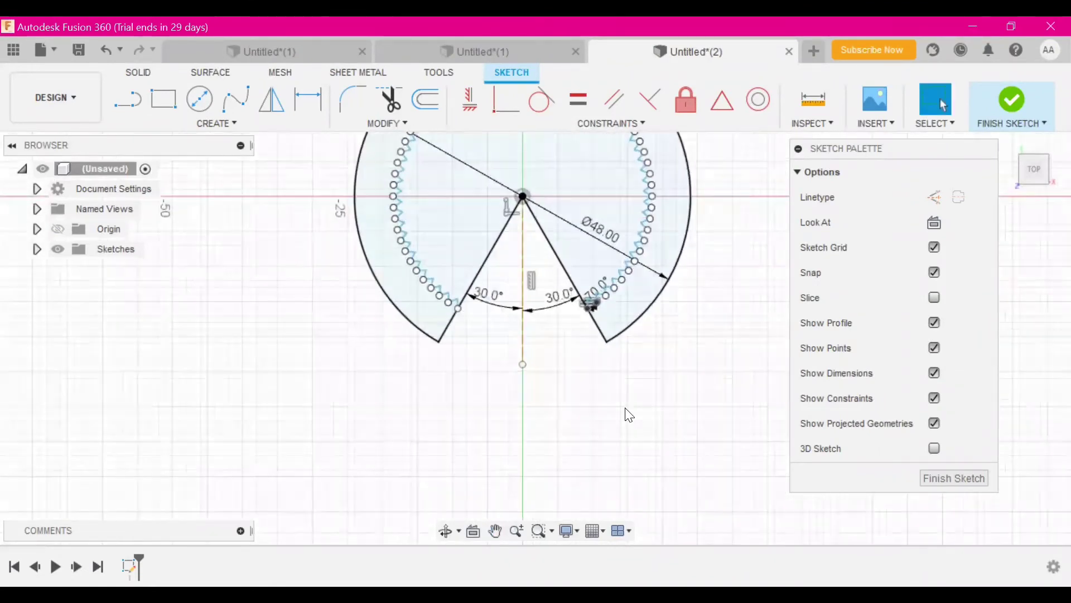
pyautogui.scroll(-5, 626, 410)
pyautogui.moveTo(658, 449); pyautogui.dragTo(636, 379, button='middle')
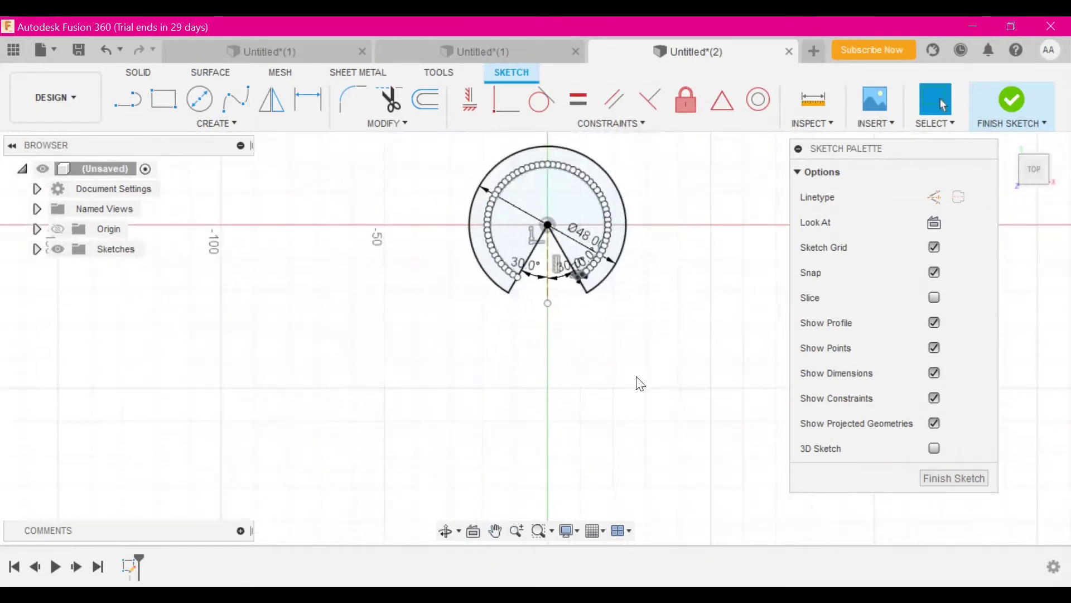
pyautogui.click(230, 101)
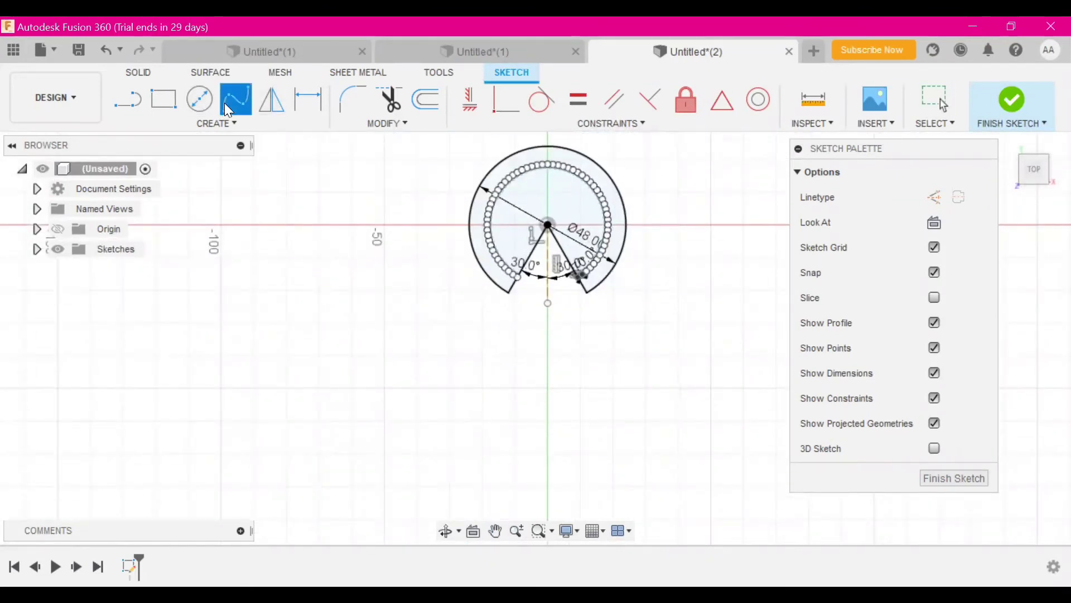
pyautogui.click(507, 294)
pyautogui.click(508, 379)
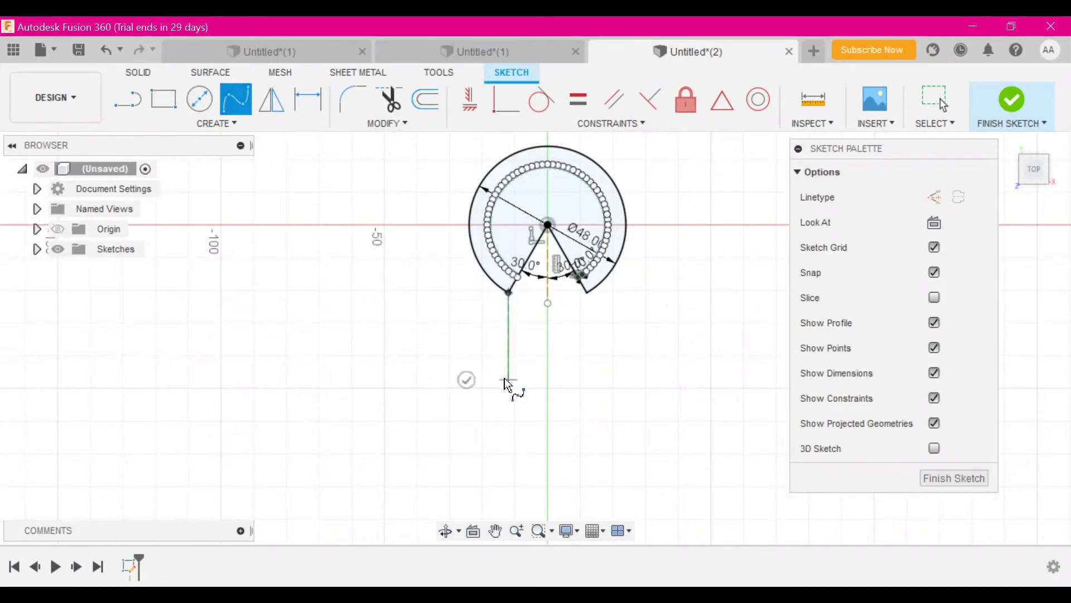
pyautogui.click(482, 485)
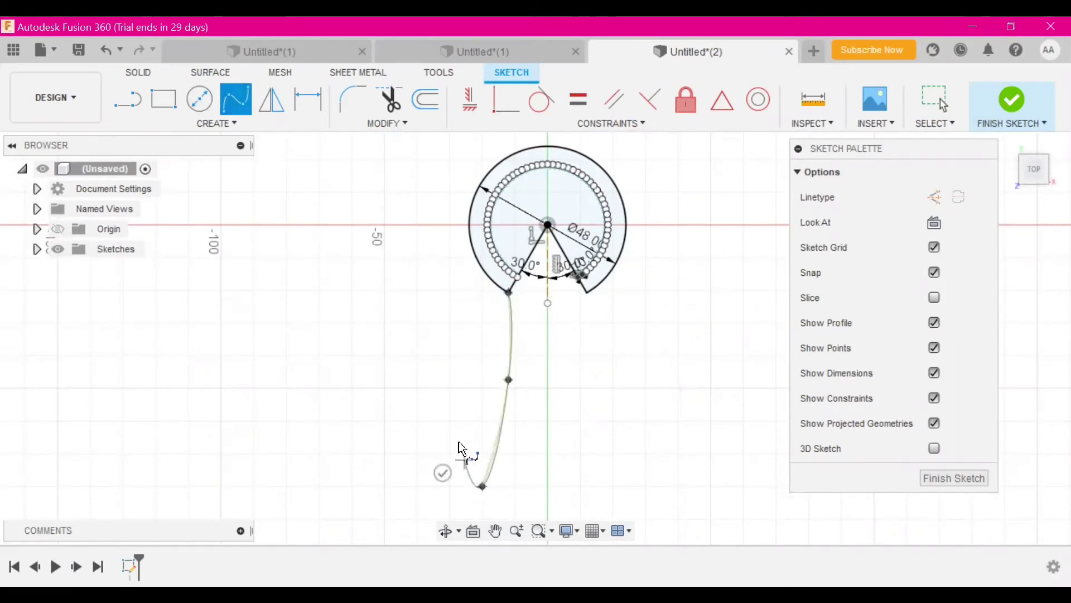
pyautogui.click(456, 384)
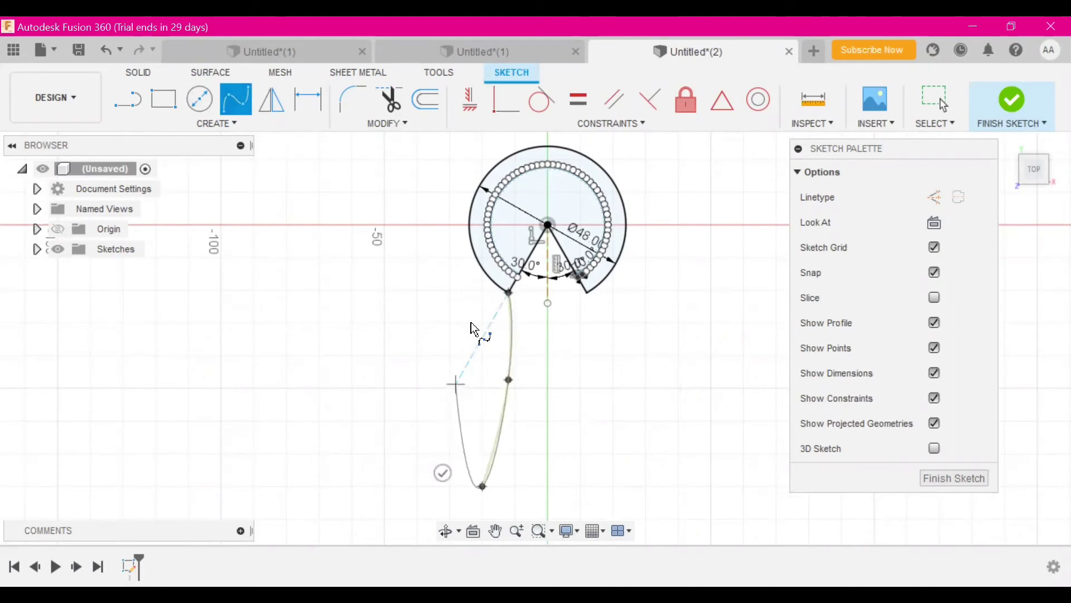
pyautogui.click(479, 267)
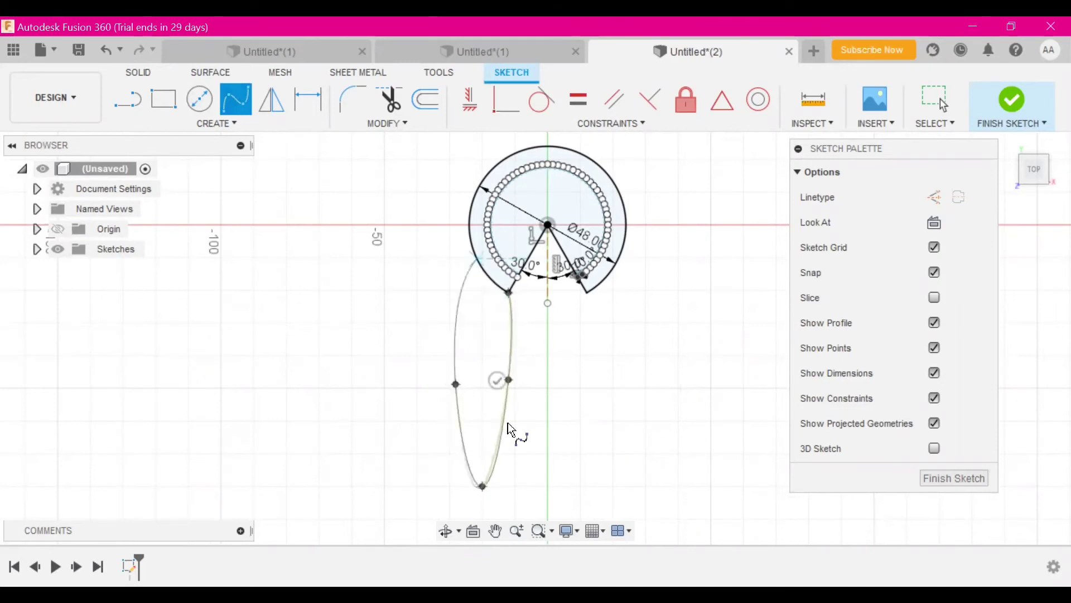
pyautogui.click(510, 299)
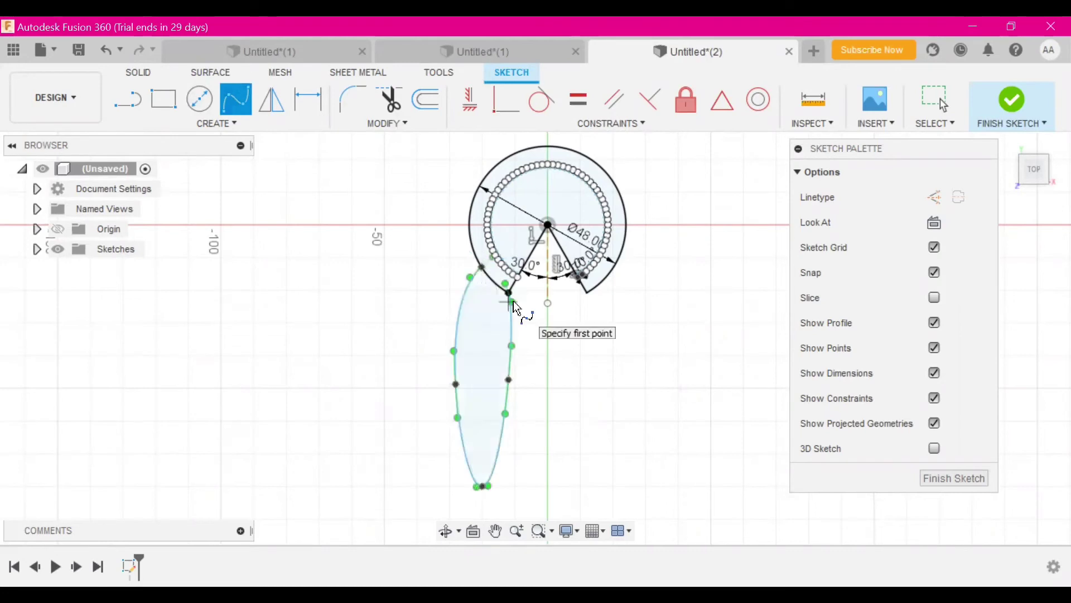
pyautogui.rightClick(565, 350)
pyautogui.click(631, 346)
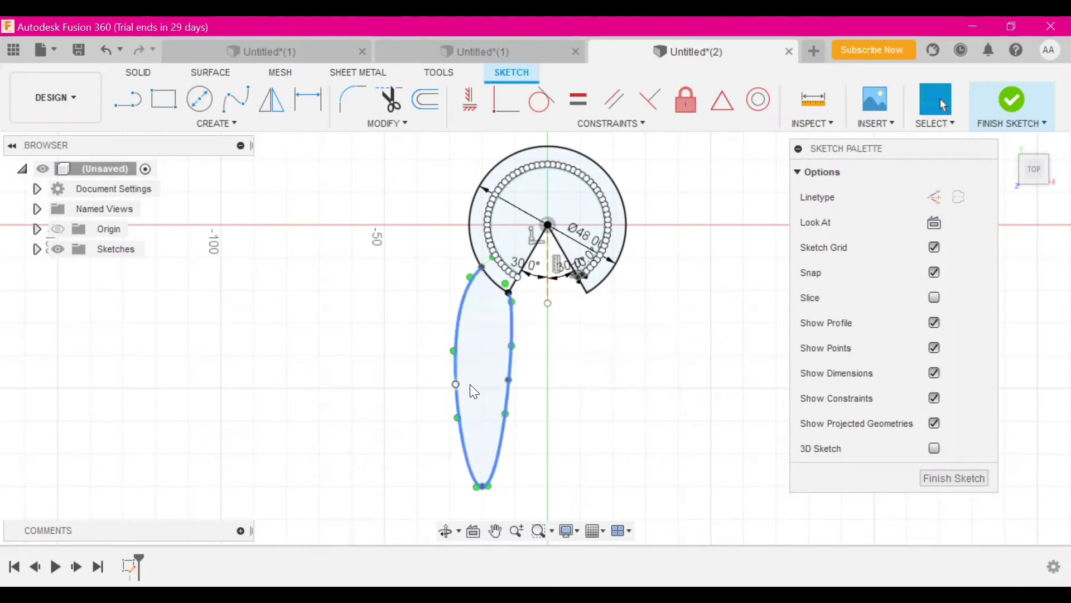
# Reshape the handle spline's left side by moving its middle point inward, its end up the outer arc and its end tangent inward
pyautogui.moveTo(456, 384); pyautogui.dragTo(477, 376)
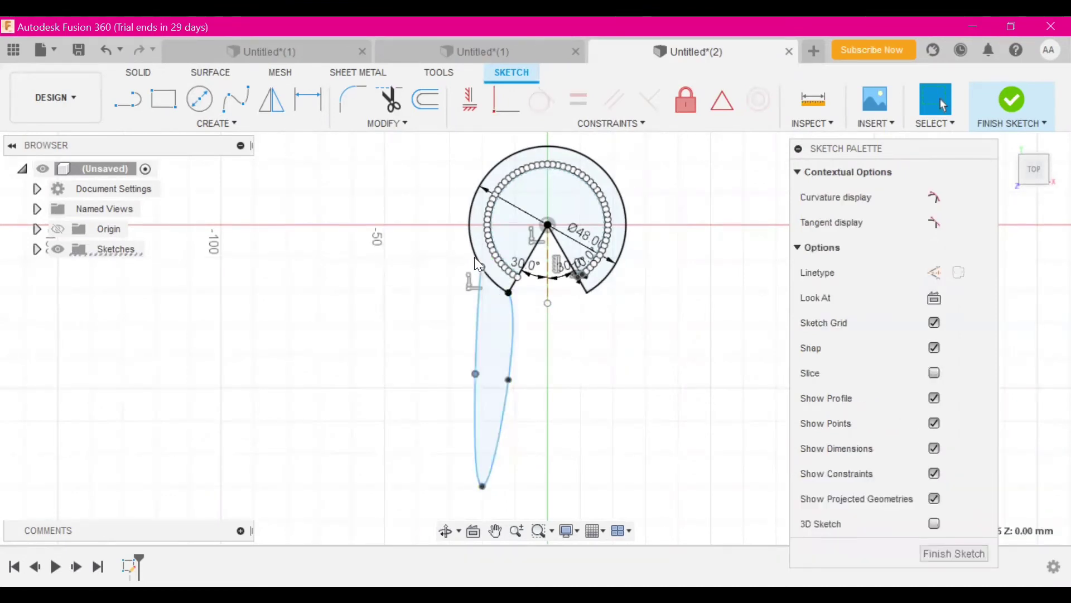
pyautogui.moveTo(481, 266); pyautogui.dragTo(475, 257)
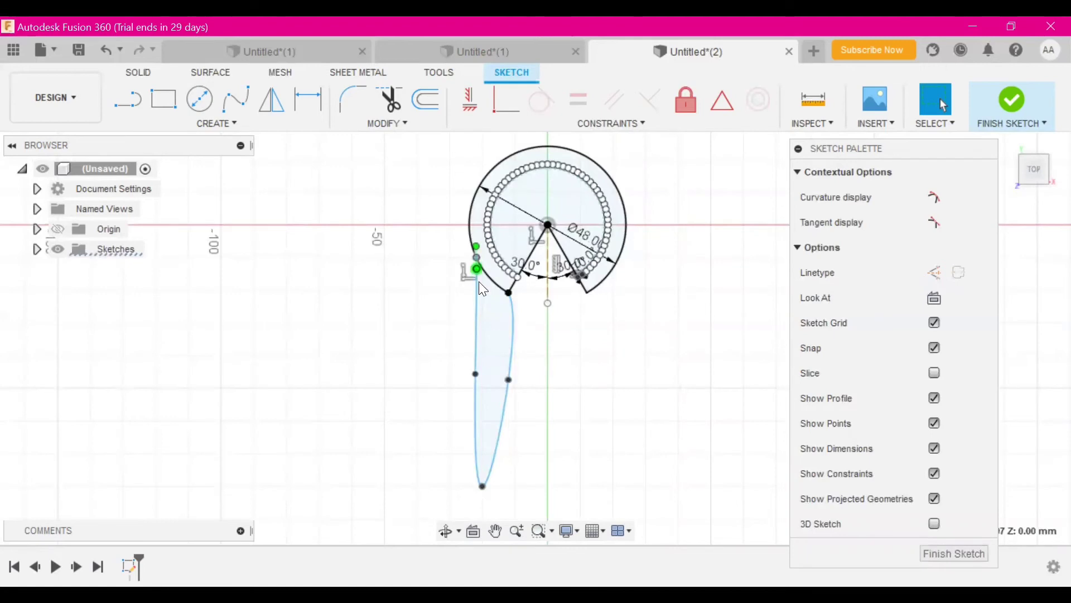
pyautogui.moveTo(490, 320); pyautogui.dragTo(492, 303)
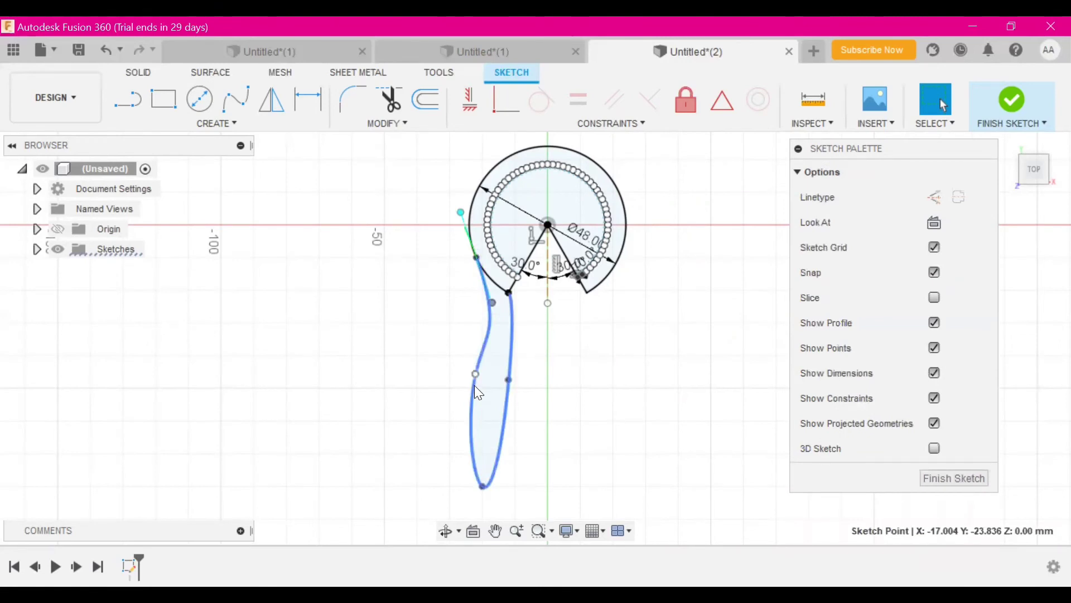
pyautogui.moveTo(477, 374); pyautogui.dragTo(479, 374)
pyautogui.click(591, 383)
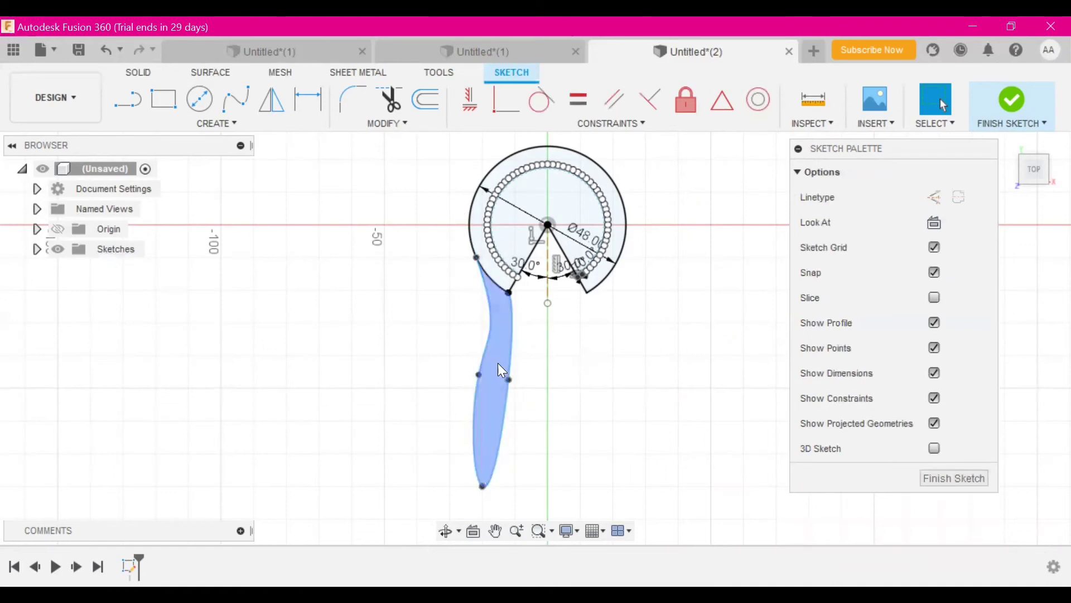
# Apply a Collinear constraint between the handle spline's end tangent at the ring's left gap corner and the left gap line
pyautogui.scroll(5, 514, 304)
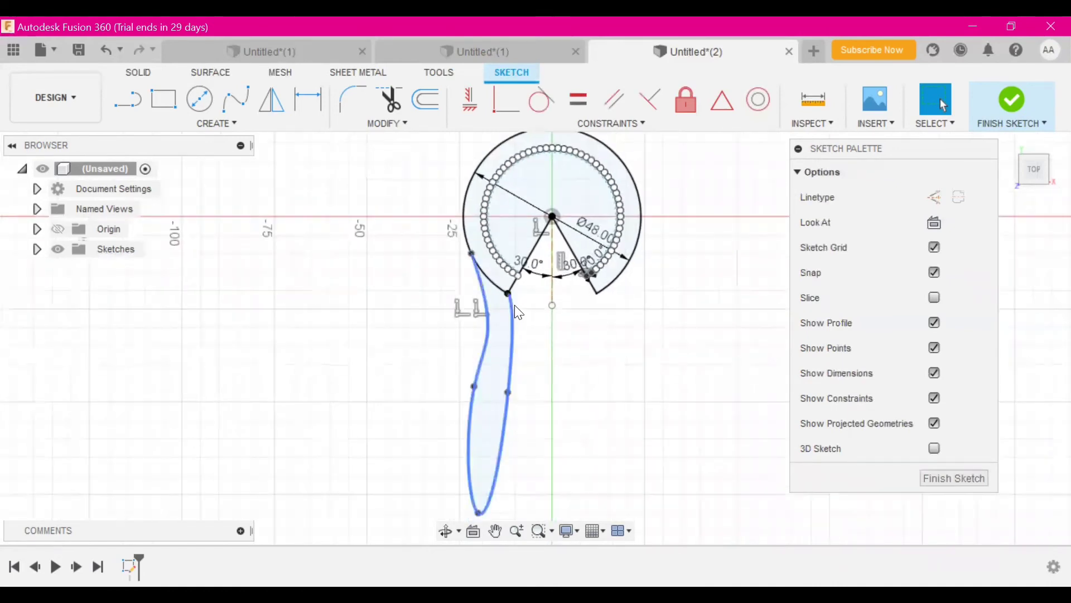
pyautogui.scroll(4, 518, 311)
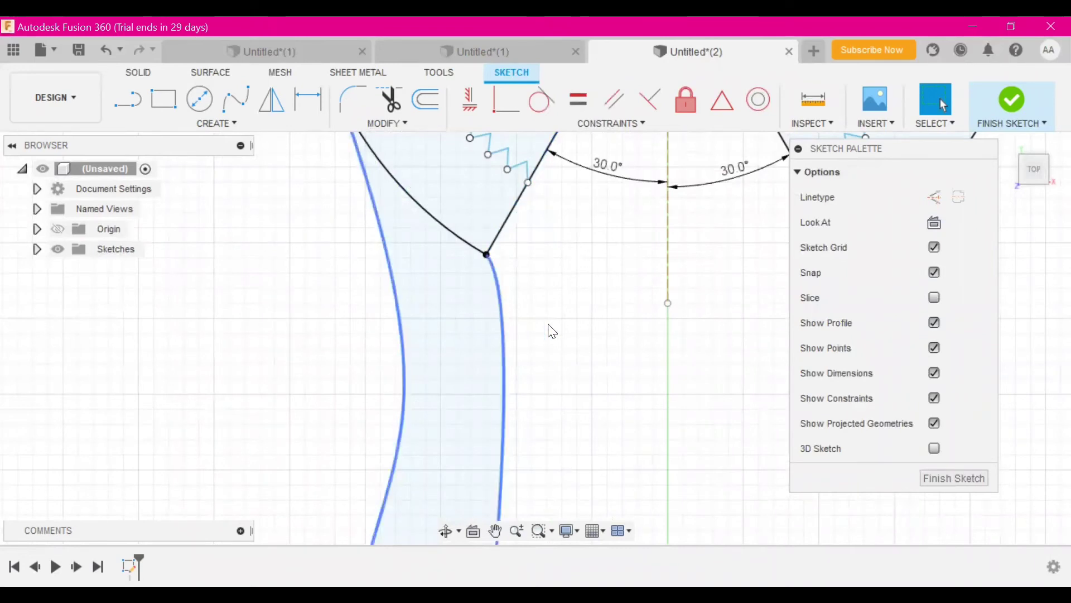
pyautogui.rightClick(587, 331)
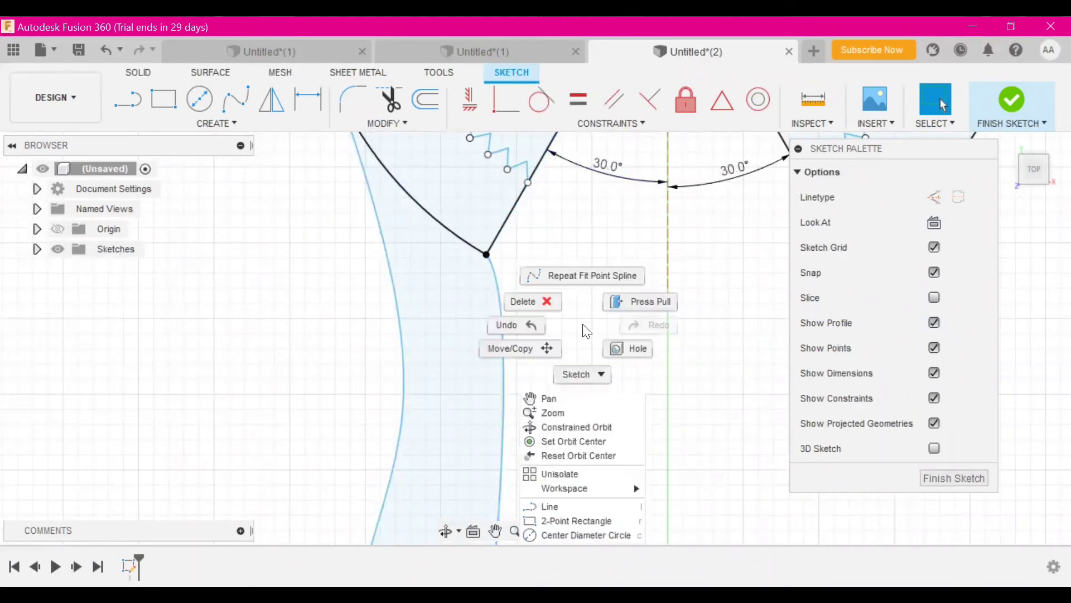
pyautogui.press('Escape')
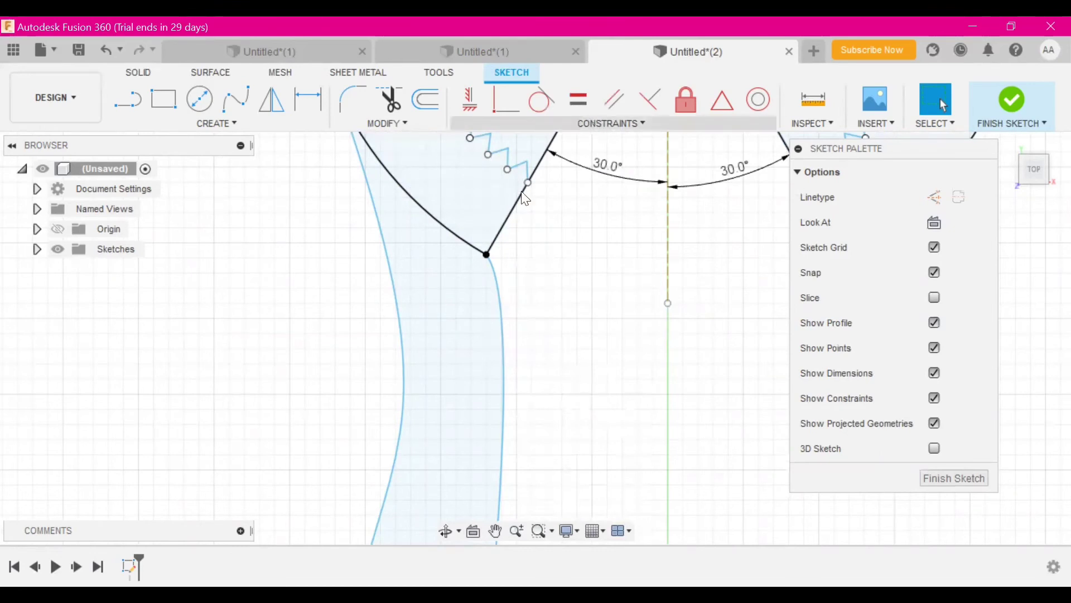
pyautogui.click(593, 123)
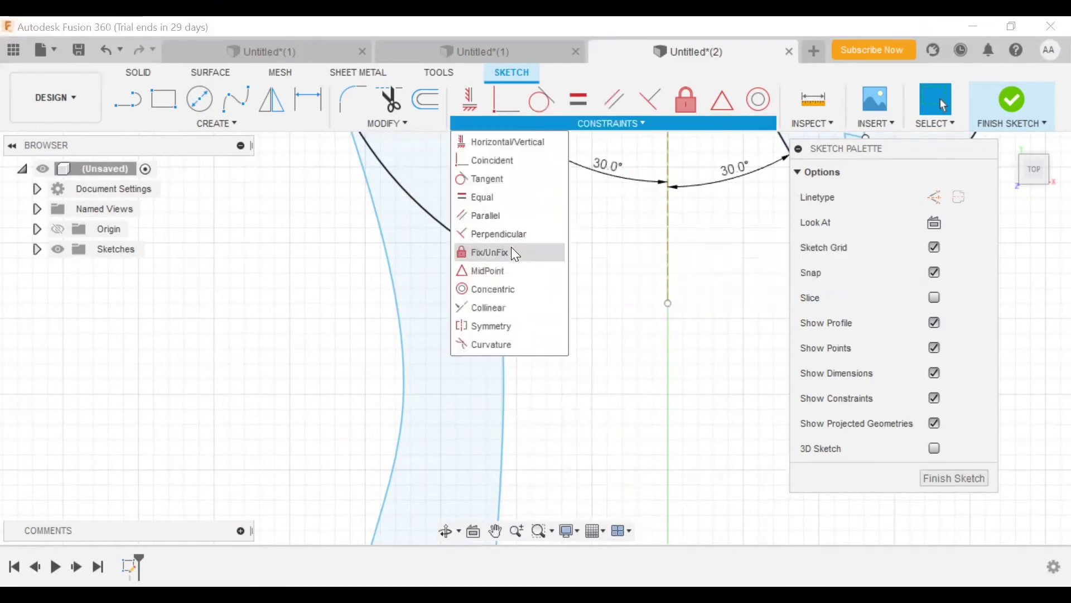
pyautogui.click(524, 305)
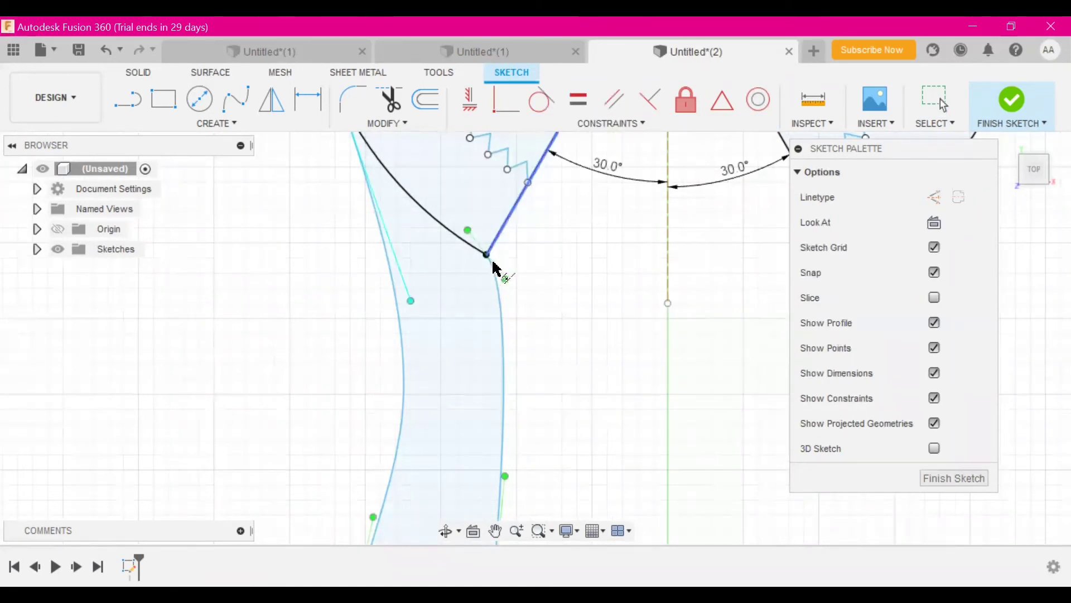
pyautogui.click(494, 269)
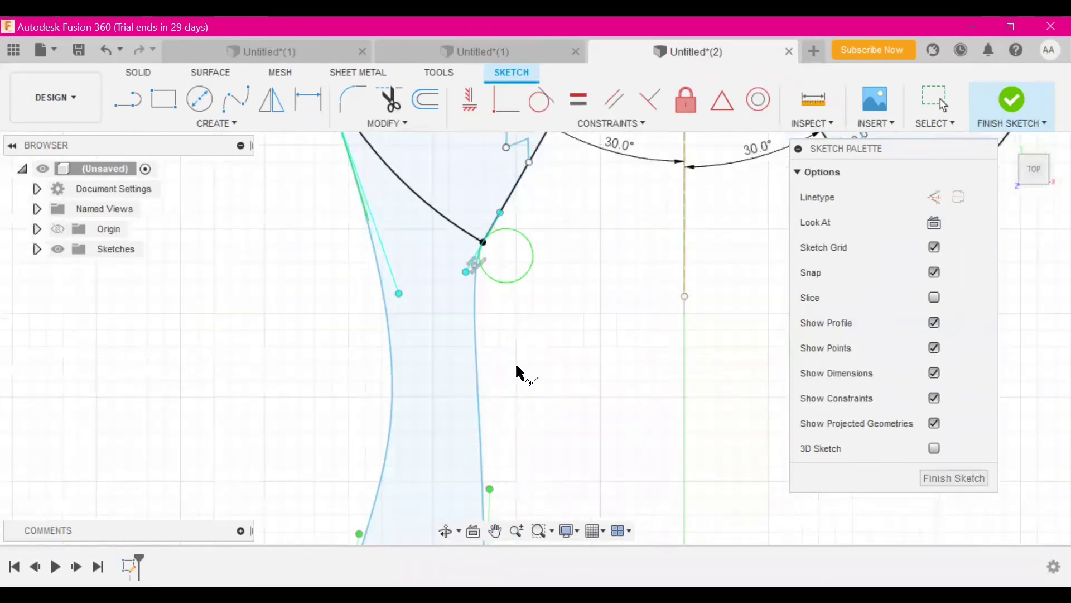
pyautogui.scroll(1, 517, 370)
pyautogui.scroll(-10, 586, 463)
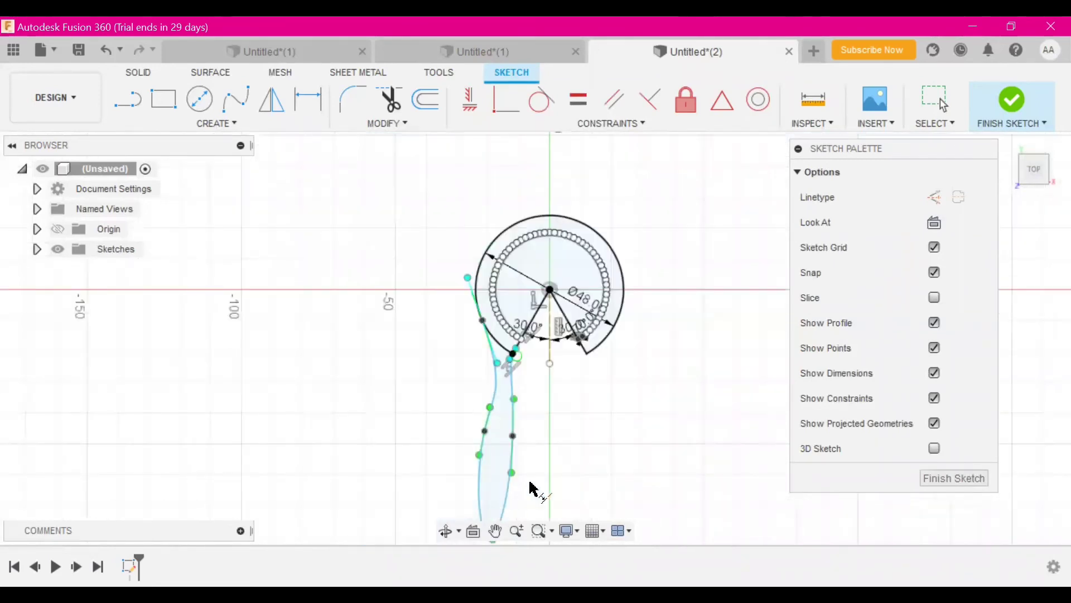
pyautogui.moveTo(606, 459)
pyautogui.keyDown('shift'); pyautogui.mouseDown(button='middle')
pyautogui.moveTo(617, 362)
pyautogui.moveTo(656, 394)
pyautogui.mouseUp(button='middle'); pyautogui.keyUp('shift')
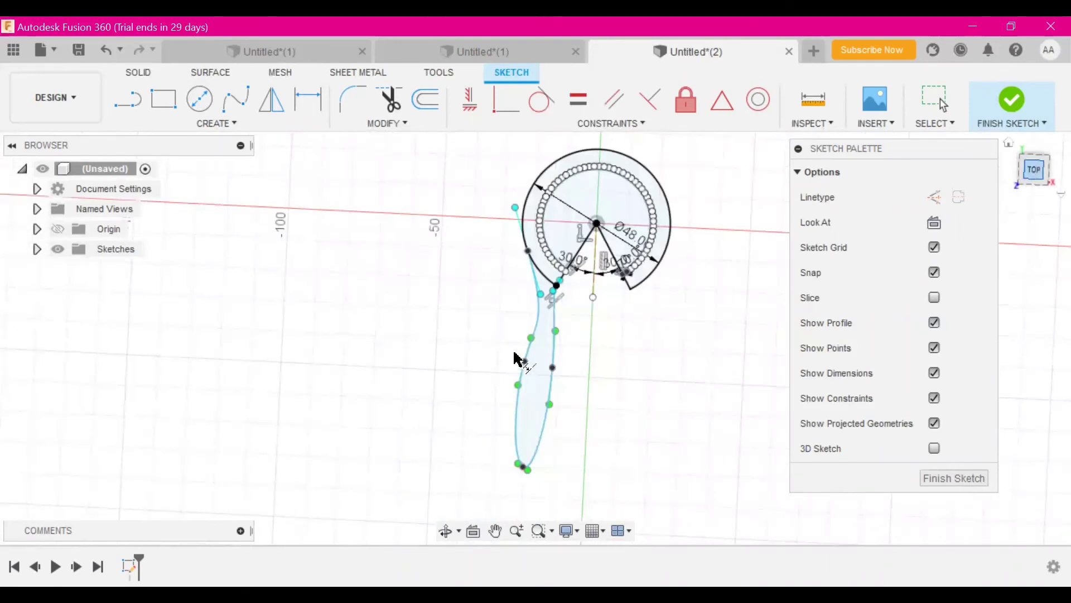
pyautogui.scroll(3, 611, 351)
pyautogui.rightClick(614, 338)
pyautogui.click(675, 334)
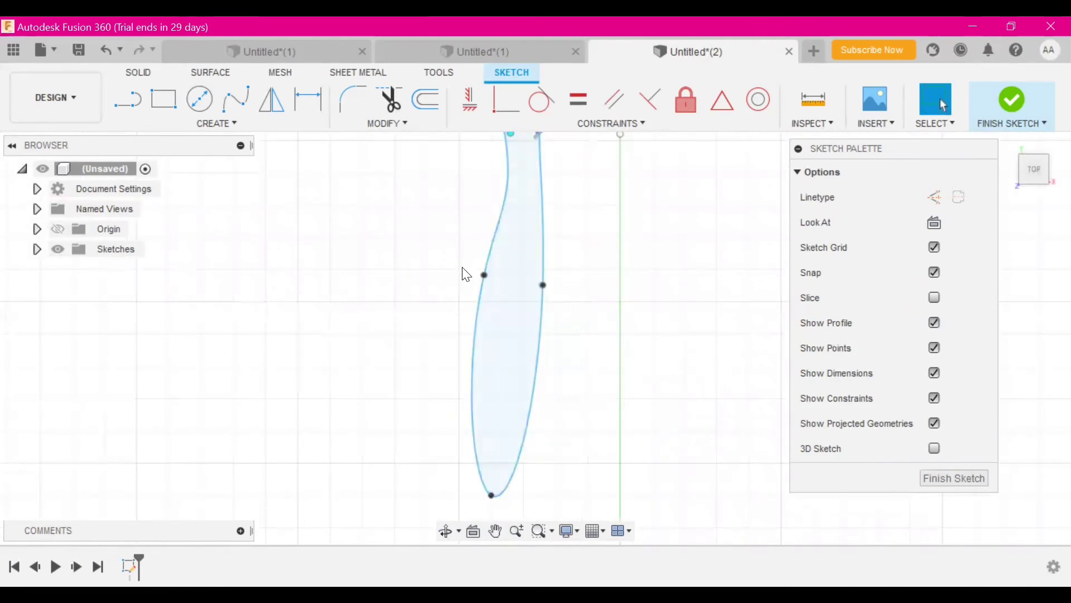
# Reshape the handle spline's outer side by moving its middle fit point lower and slightly outward, adjusting its tangent
pyautogui.click(486, 293)
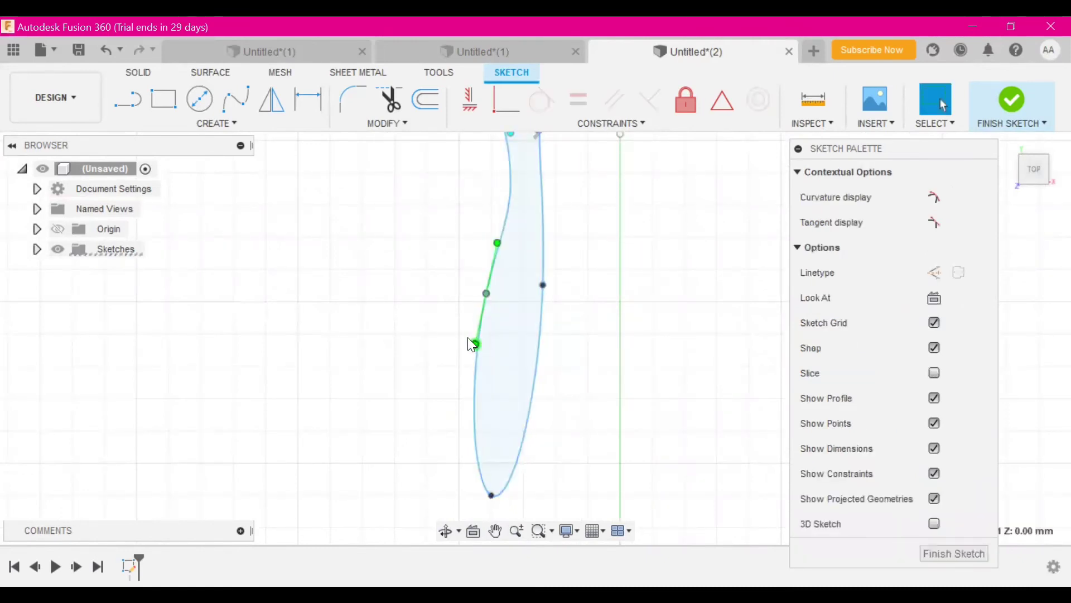
pyautogui.click(474, 344)
pyautogui.moveTo(601, 332); pyautogui.dragTo(554, 448, button='middle')
pyautogui.scroll(1, 502, 429)
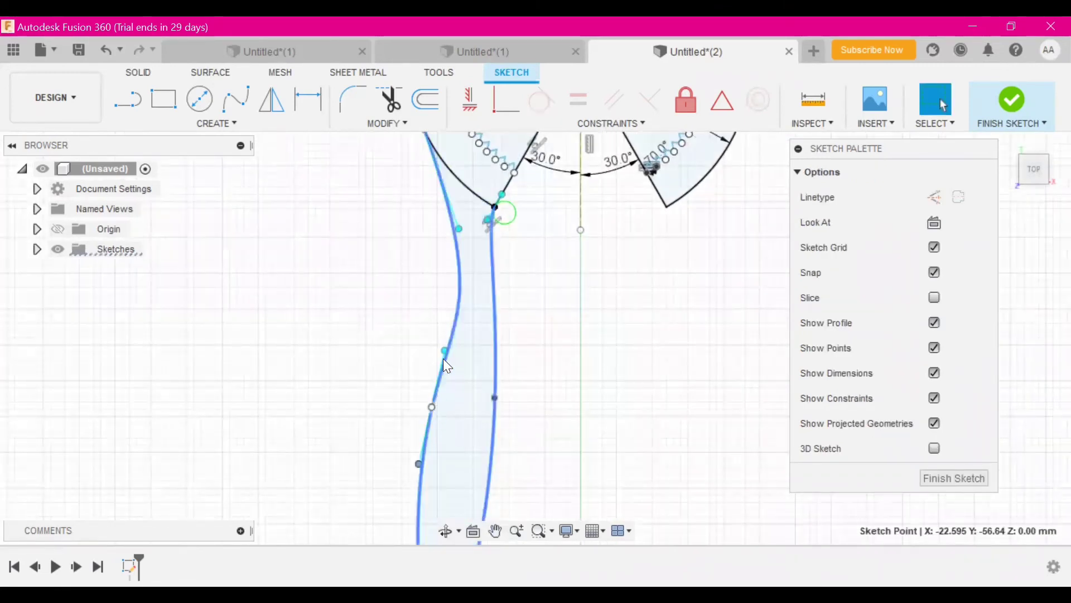
pyautogui.moveTo(431, 406); pyautogui.dragTo(424, 406)
pyautogui.press('Escape')
pyautogui.scroll(-5, 571, 385)
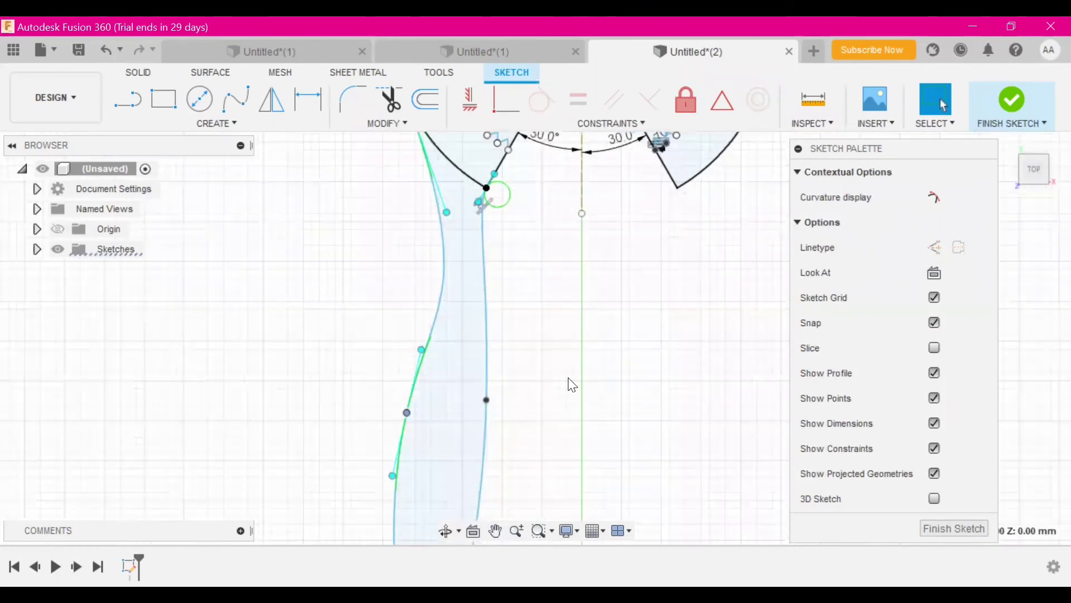
pyautogui.moveTo(592, 426); pyautogui.dragTo(576, 394, button='middle')
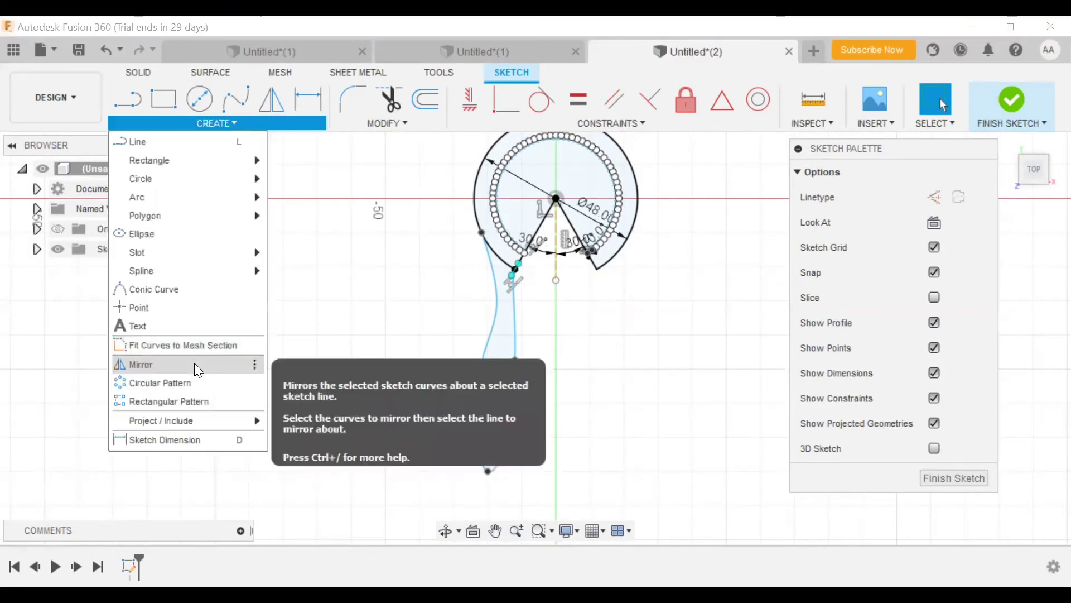
# Mirror the handle spline about the vertical construction line in the middle of the gap and finish the sketch
pyautogui.click(197, 366)
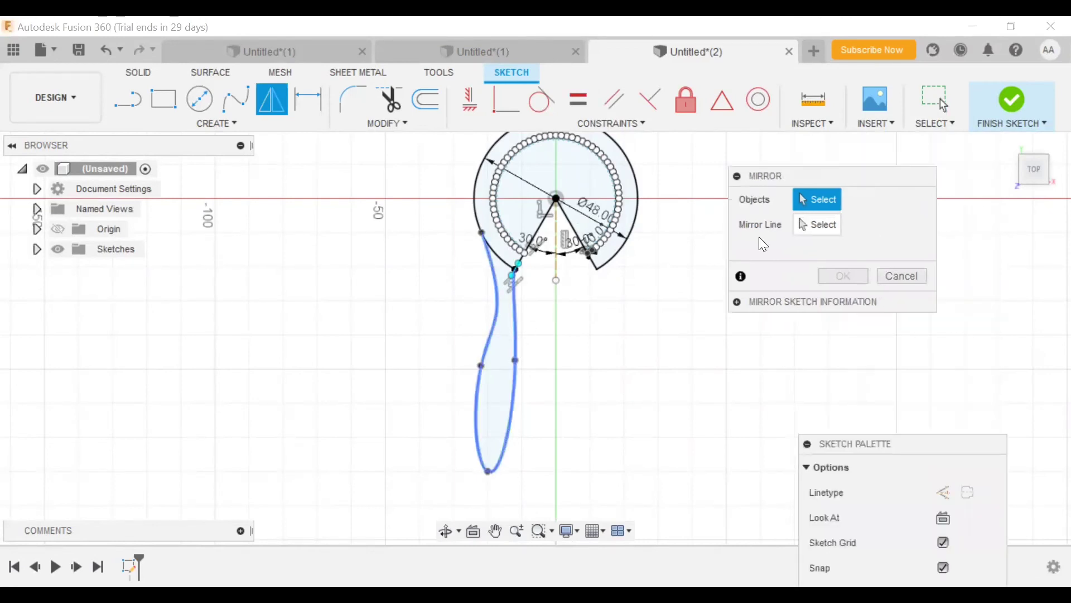
pyautogui.click(811, 217)
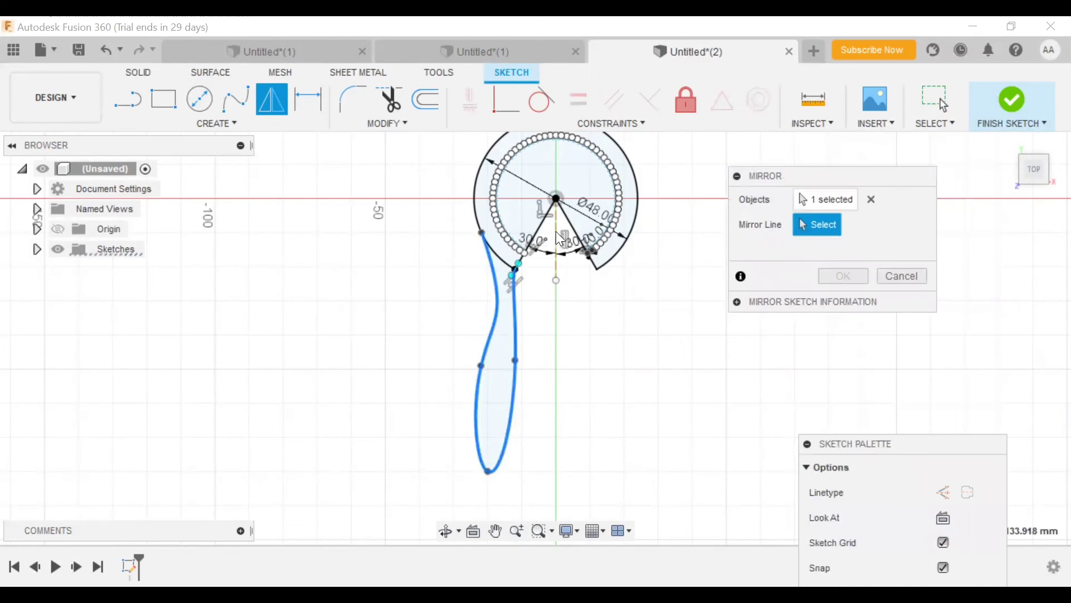
pyautogui.click(557, 267)
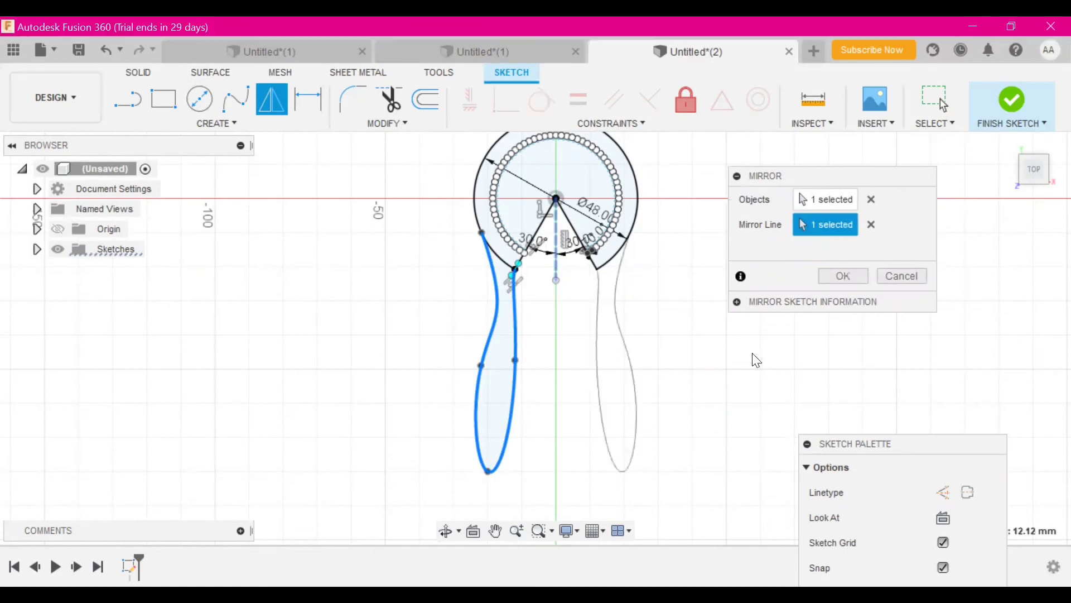
pyautogui.click(842, 276)
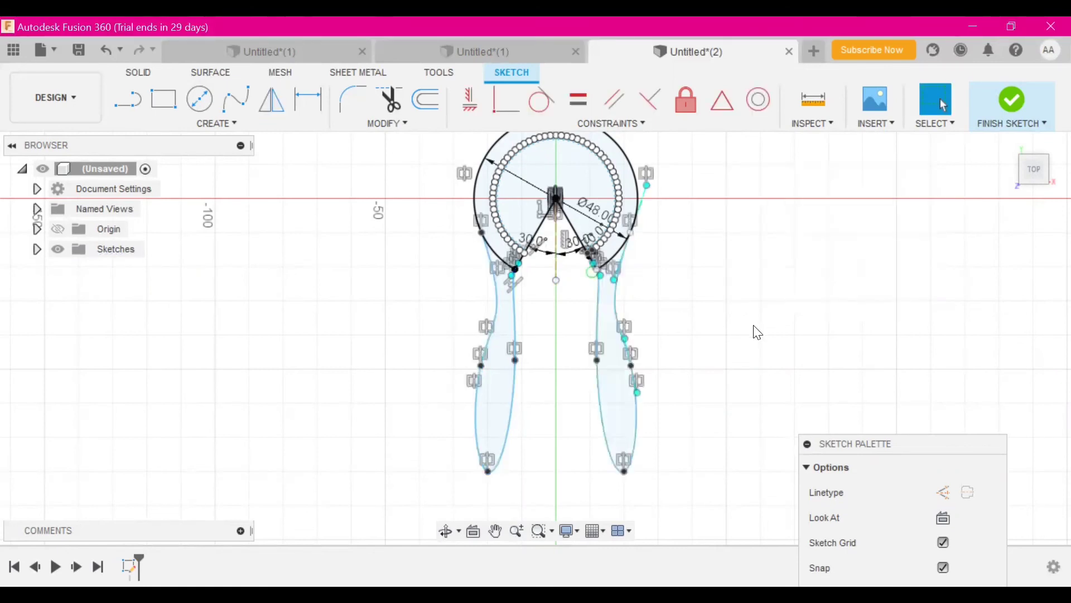
pyautogui.scroll(2, 757, 332)
pyautogui.scroll(-3, 757, 332)
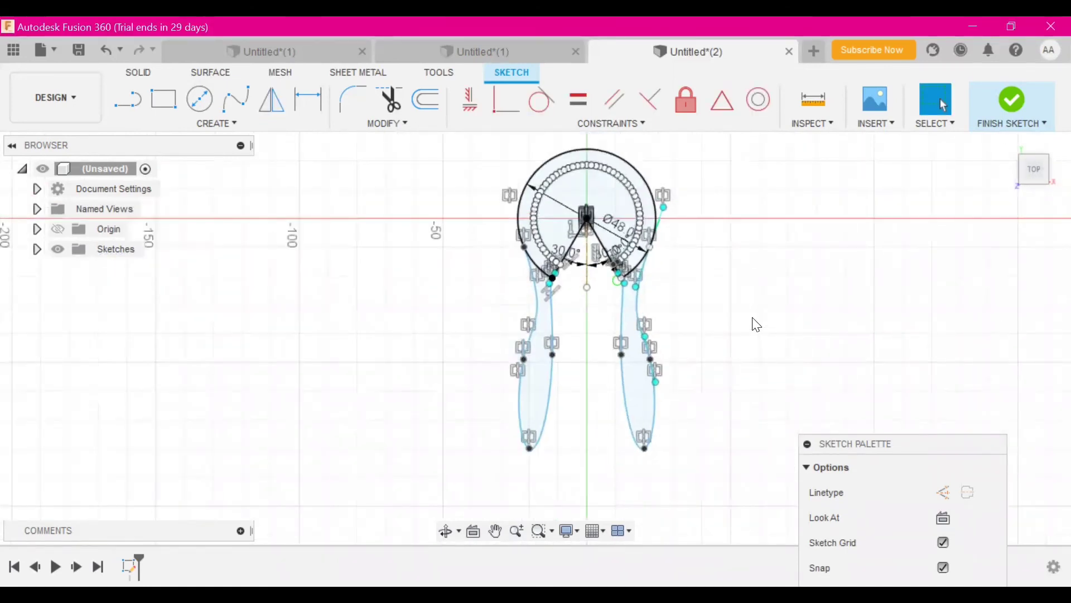
pyautogui.click(1012, 100)
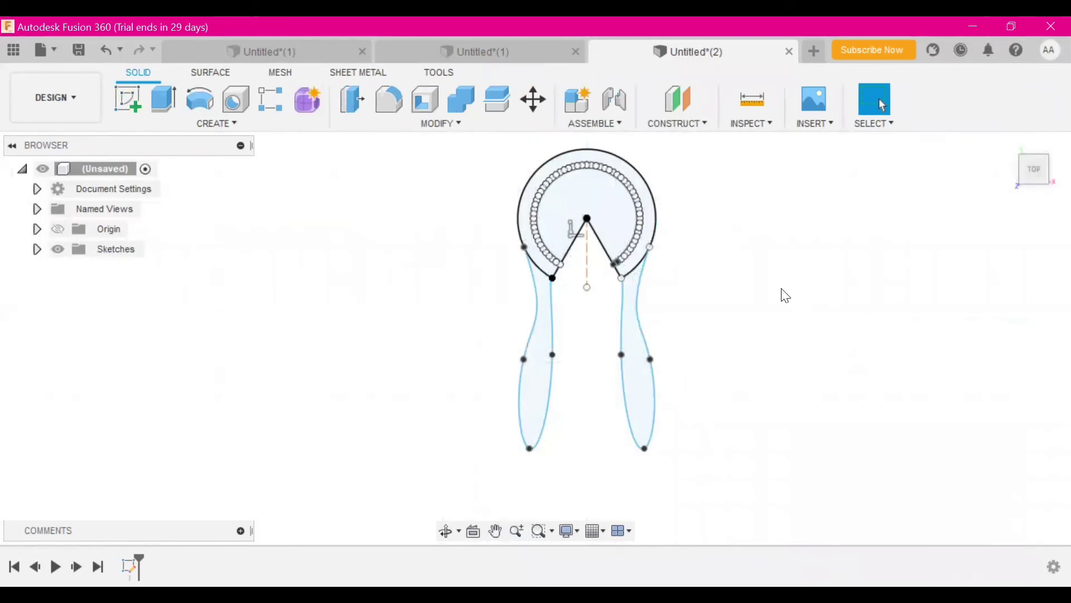
# Extrude the toothed ring and both handle profiles upward 13 mm as a new body
pyautogui.moveTo(761, 299)
pyautogui.keyDown('shift'); pyautogui.mouseDown(button='middle')
pyautogui.moveTo(658, 304)
pyautogui.moveTo(617, 211)
pyautogui.moveTo(495, 217)
pyautogui.moveTo(466, 203)
pyautogui.moveTo(462, 186)
pyautogui.moveTo(461, 199)
pyautogui.moveTo(558, 248)
pyautogui.moveTo(507, 208)
pyautogui.mouseUp(button='middle'); pyautogui.keyUp('shift')
pyautogui.press('Escape')
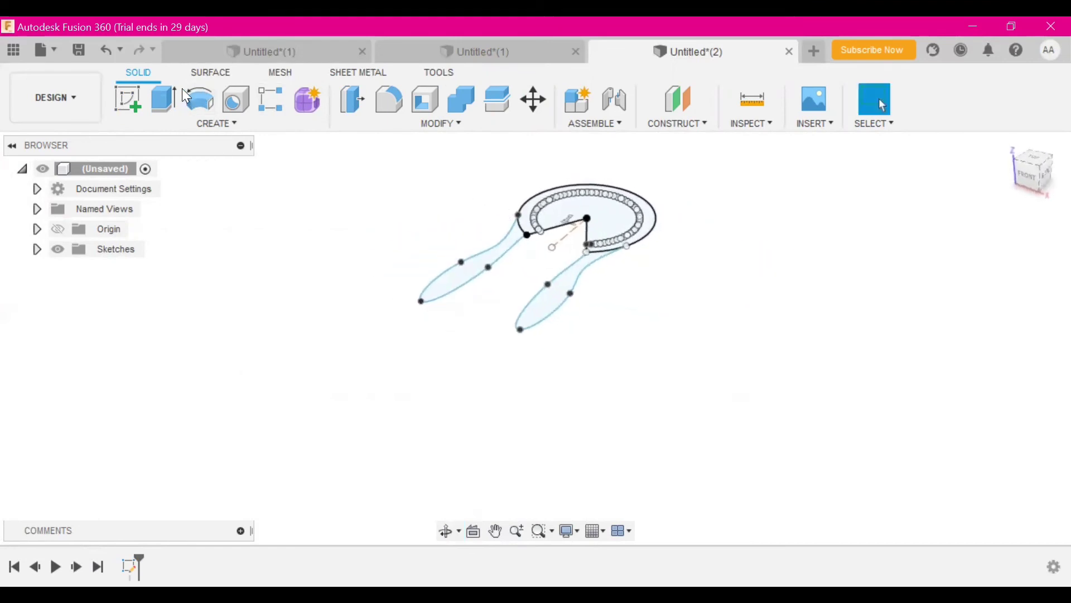
pyautogui.click(158, 106)
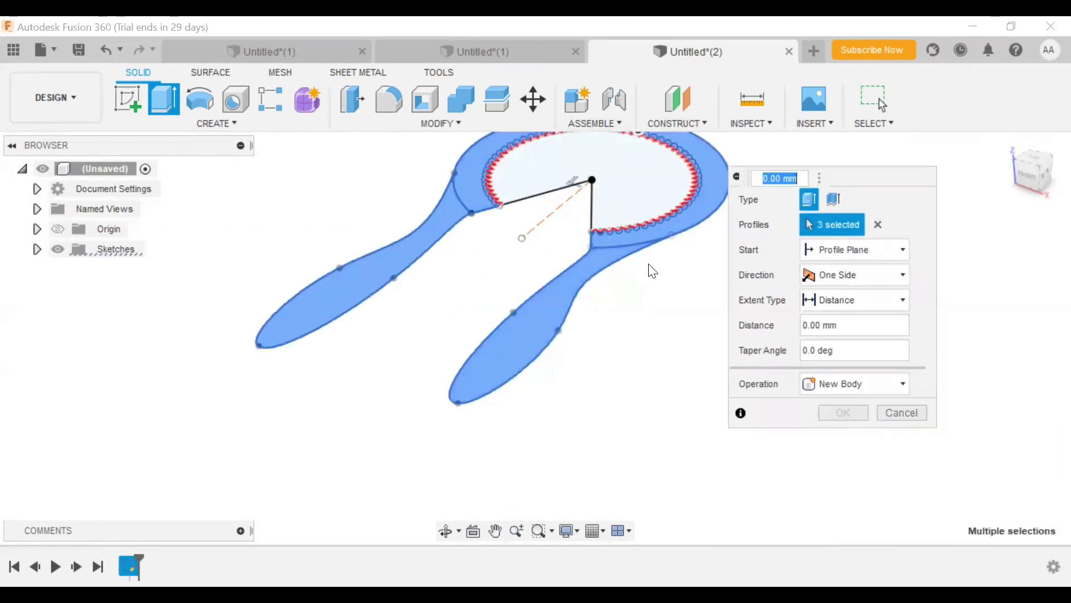
pyautogui.moveTo(656, 268)
pyautogui.keyDown('shift'); pyautogui.mouseDown(button='middle')
pyautogui.moveTo(651, 277)
pyautogui.moveTo(646, 261)
pyautogui.mouseUp(button='middle'); pyautogui.keyUp('shift')
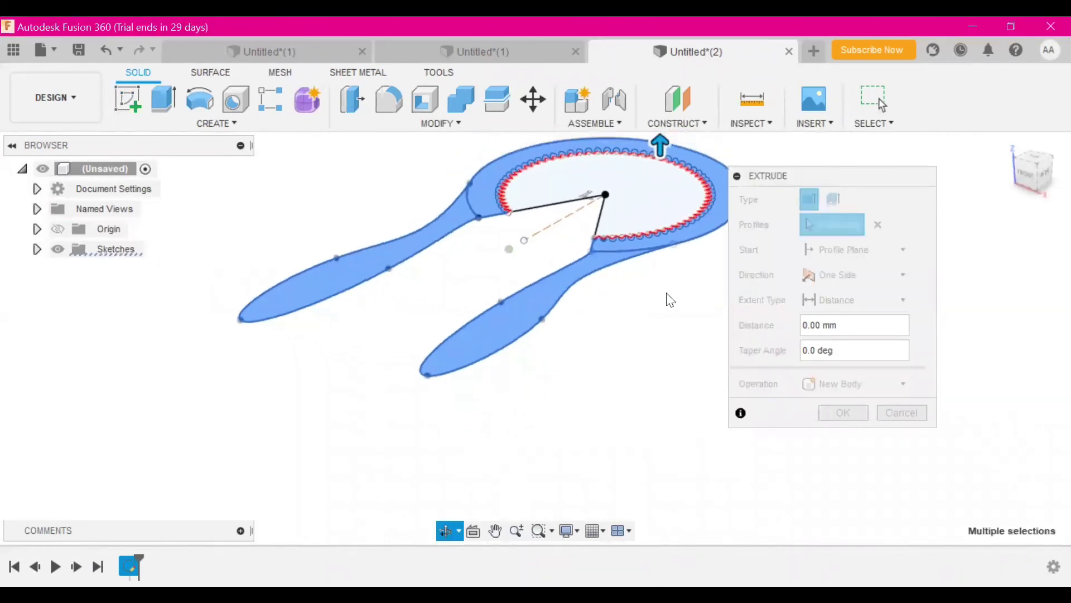
pyautogui.moveTo(661, 338); pyautogui.dragTo(635, 363, button='middle')
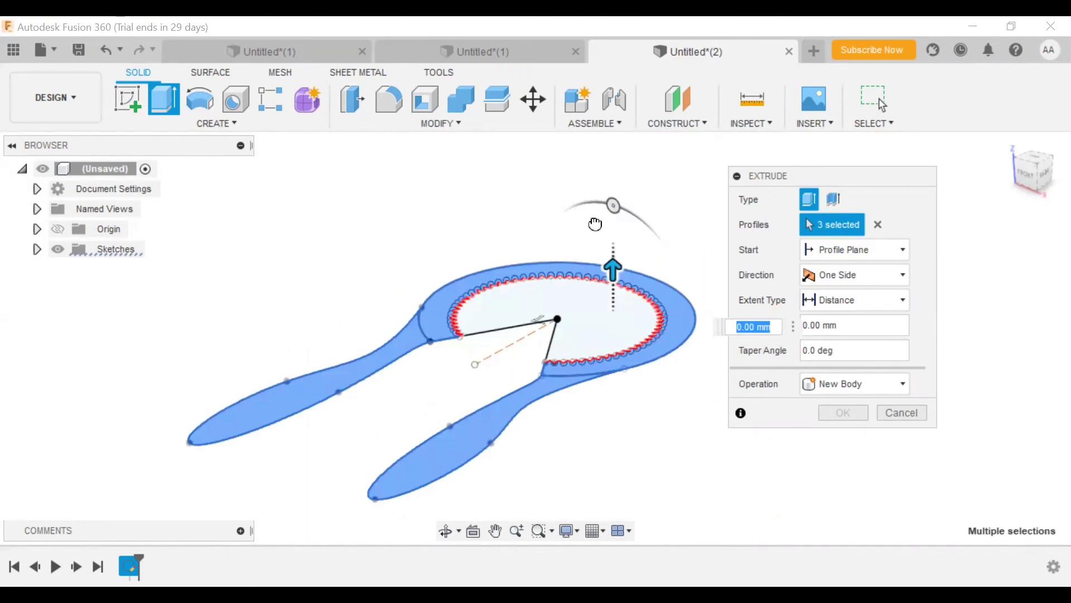
pyautogui.moveTo(613, 270); pyautogui.dragTo(595, 224)
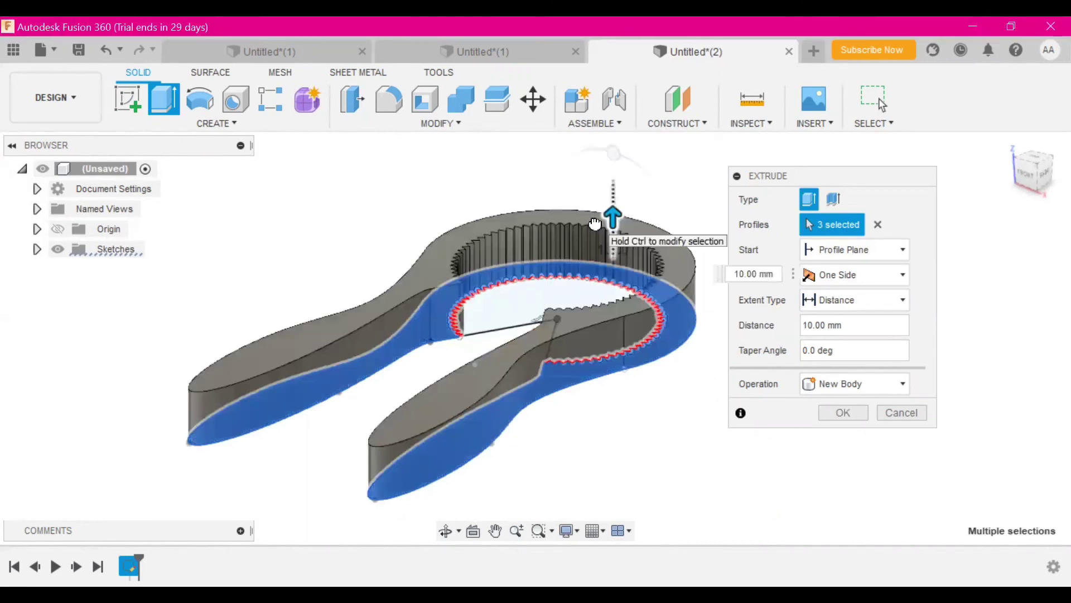
pyautogui.moveTo(595, 220); pyautogui.dragTo(611, 248)
pyautogui.doubleClick(866, 322)
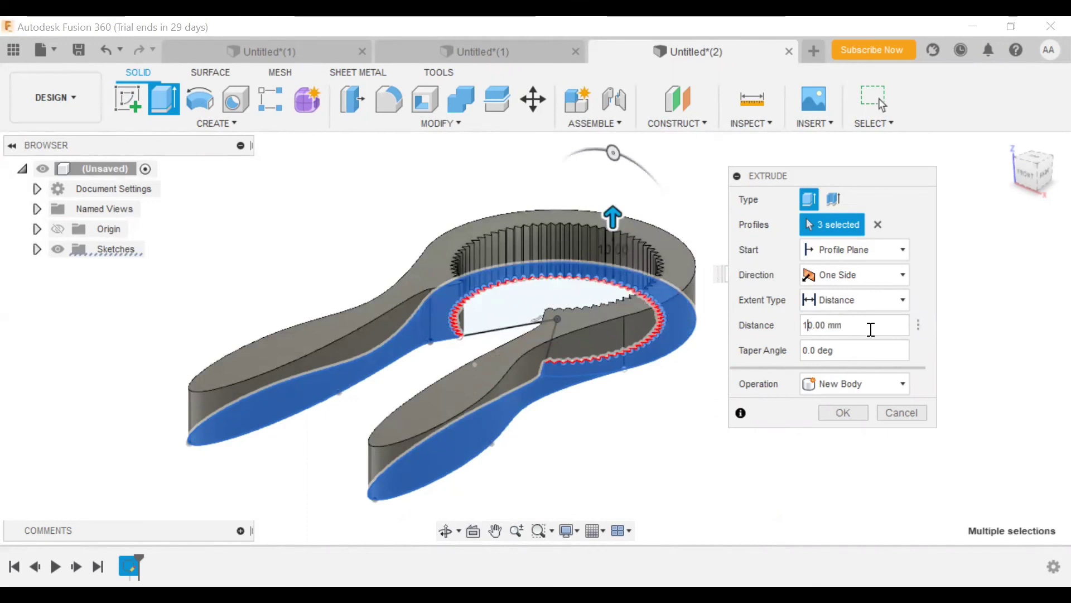
pyautogui.moveTo(871, 330); pyautogui.dragTo(791, 325)
pyautogui.write('13')
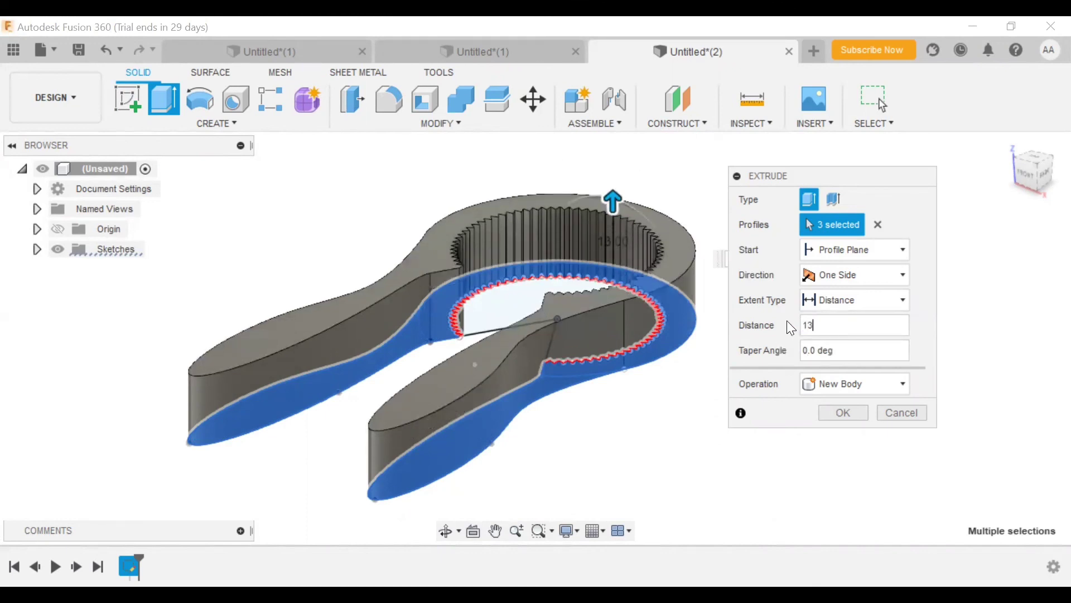
pyautogui.press('Return')
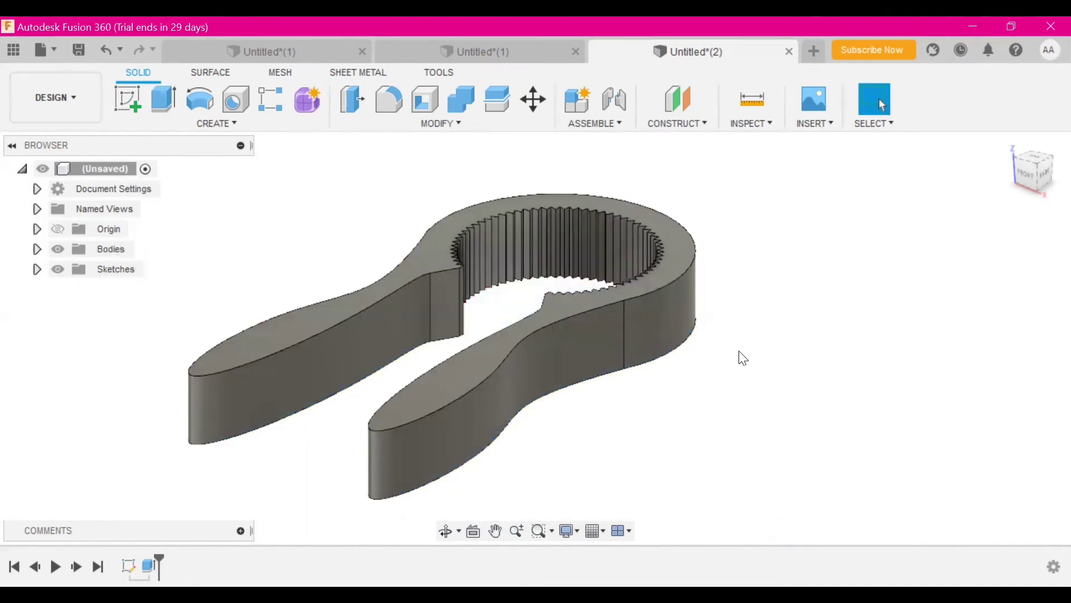
# Set up a 3D Print output of the body as binary STL in millimetres with High refinement, and close the save dialog without saving
pyautogui.keyDown('shift'); pyautogui.moveTo(741, 357); pyautogui.dragTo(864, 375, button='middle'); pyautogui.keyUp('shift')
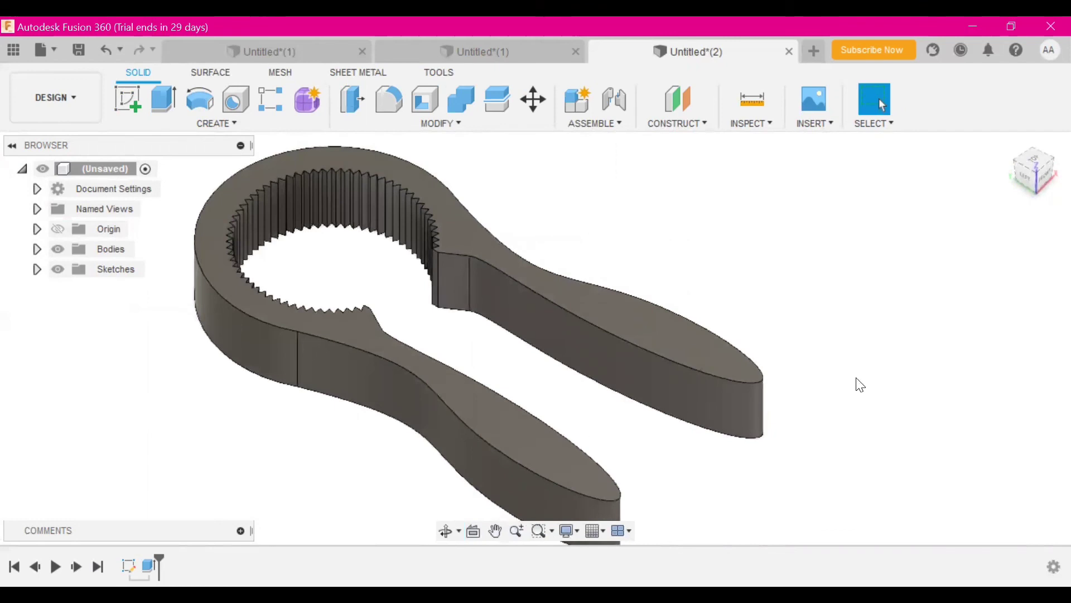
pyautogui.click(54, 50)
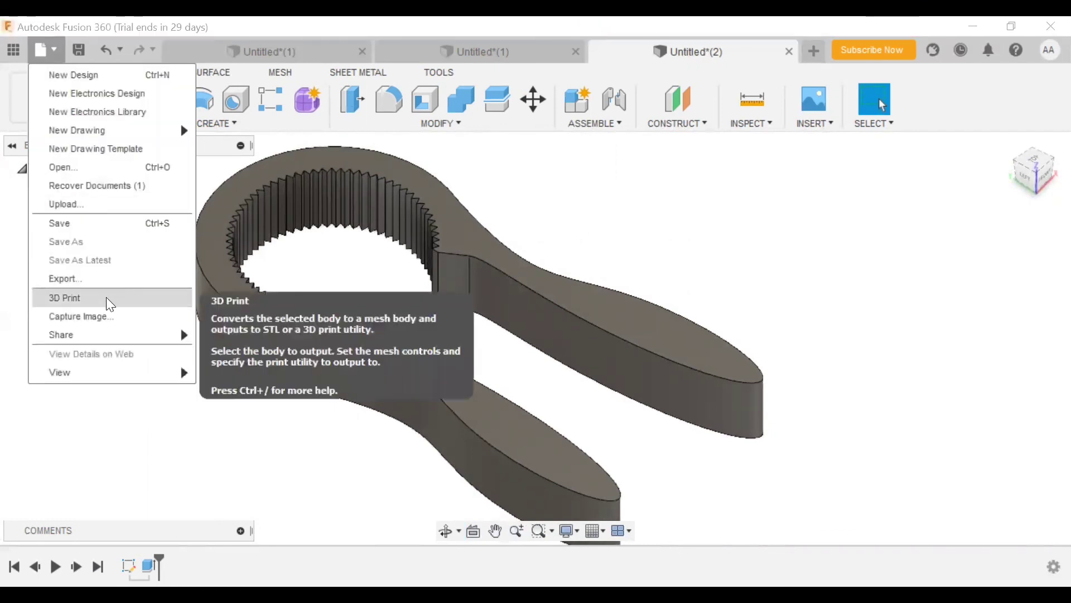
pyautogui.click(110, 301)
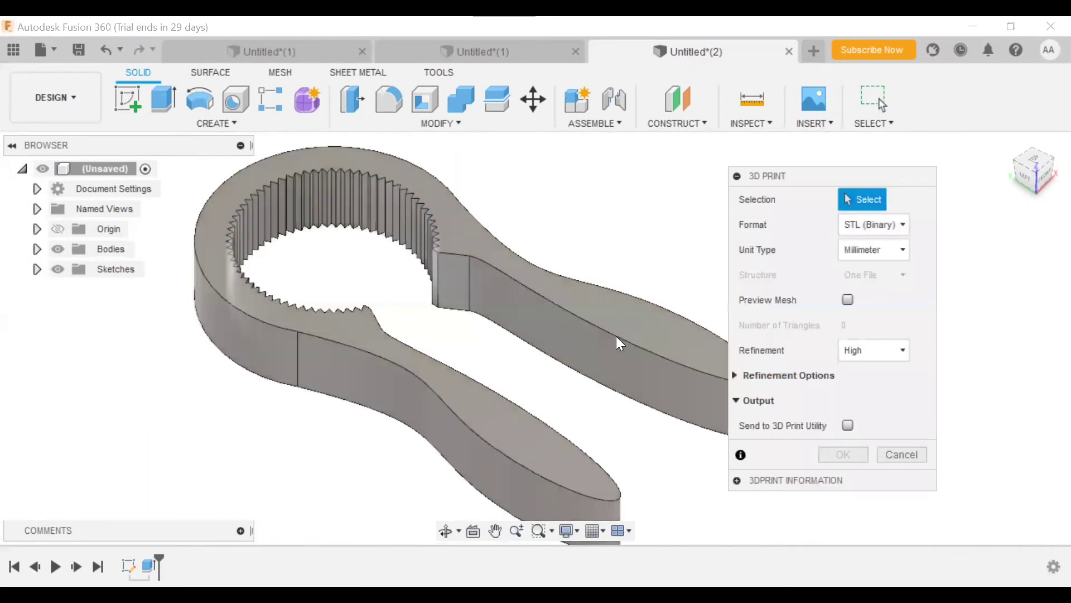
pyautogui.click(619, 340)
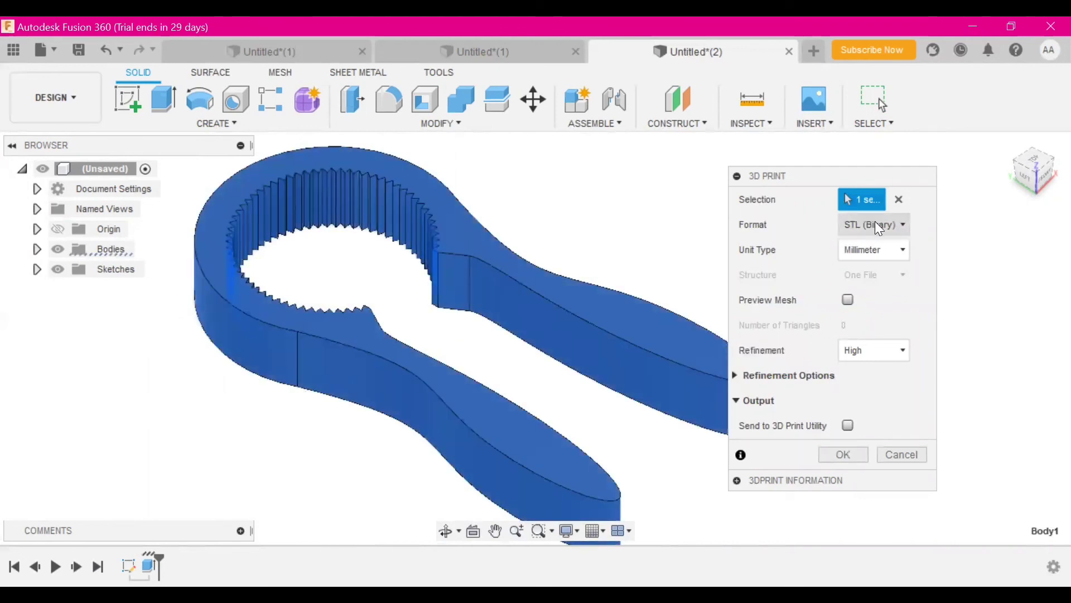
pyautogui.click(875, 223)
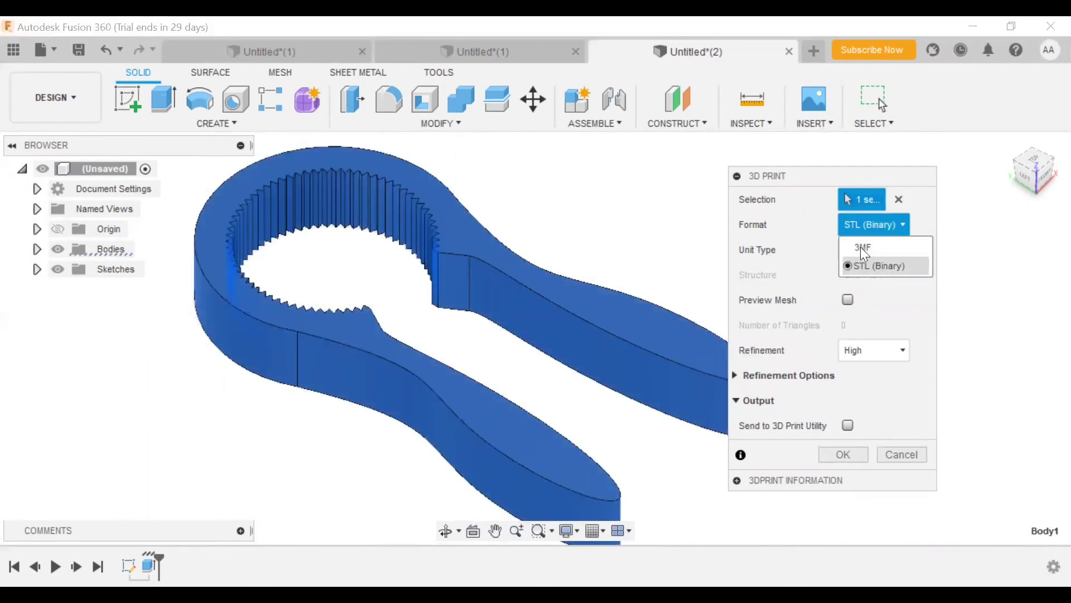
pyautogui.click(861, 248)
pyautogui.click(877, 291)
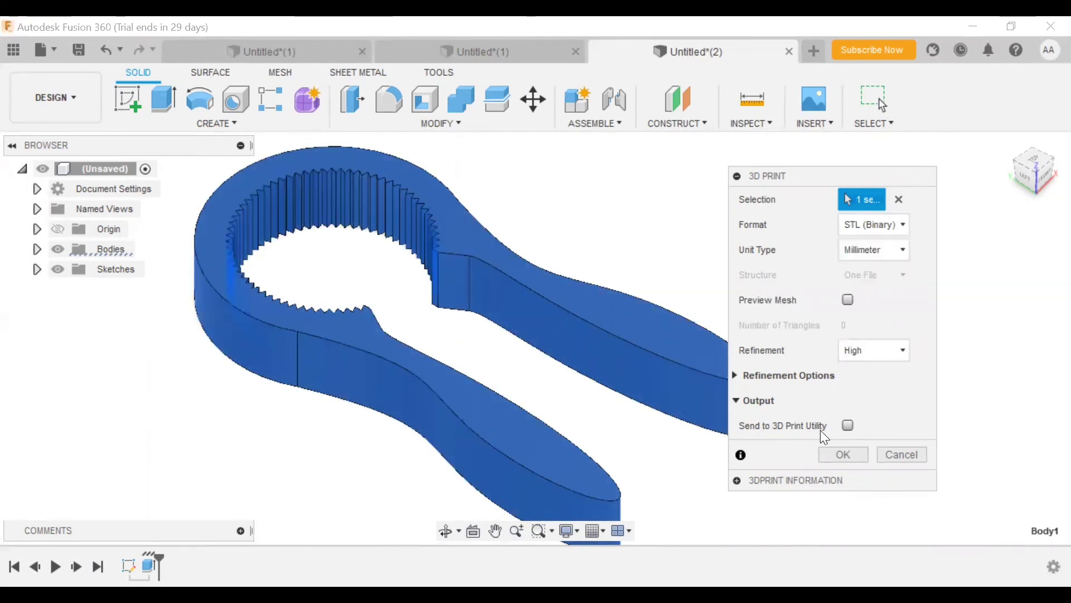
pyautogui.click(843, 453)
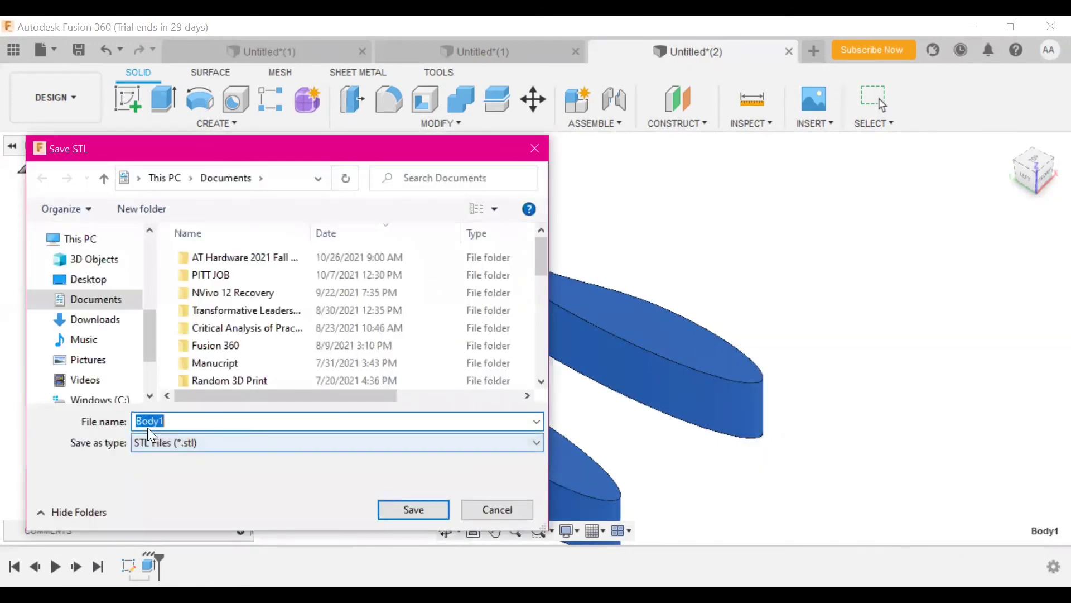
pyautogui.click(540, 151)
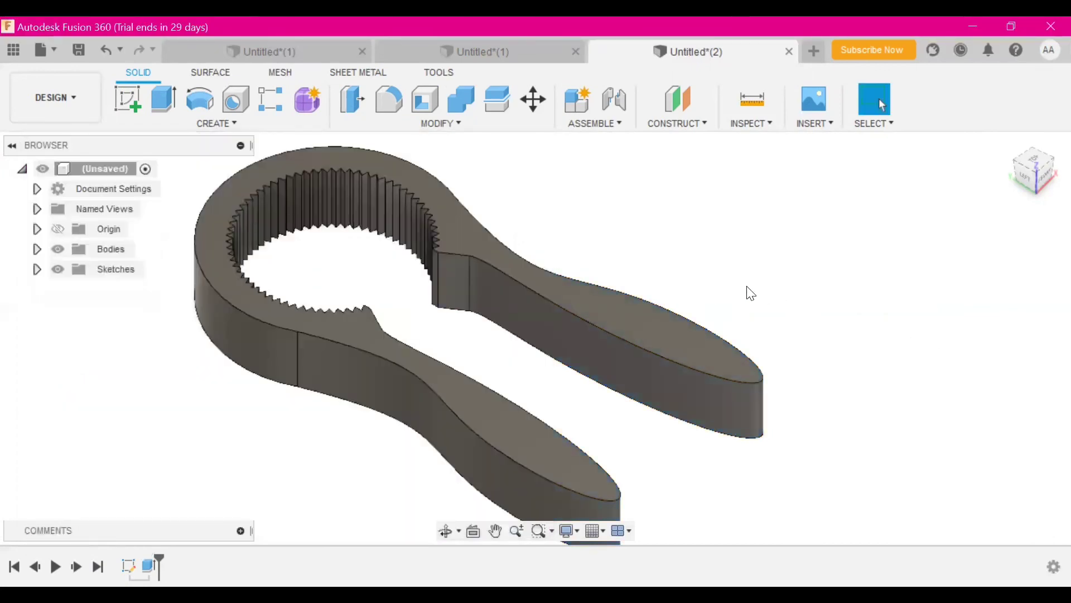
pyautogui.keyDown('shift'); pyautogui.moveTo(748, 292); pyautogui.dragTo(1054, 273, button='middle'); pyautogui.keyUp('shift')
pyautogui.keyDown('shift'); pyautogui.moveTo(459, 479); pyautogui.dragTo(558, 482, button='middle'); pyautogui.keyUp('shift')
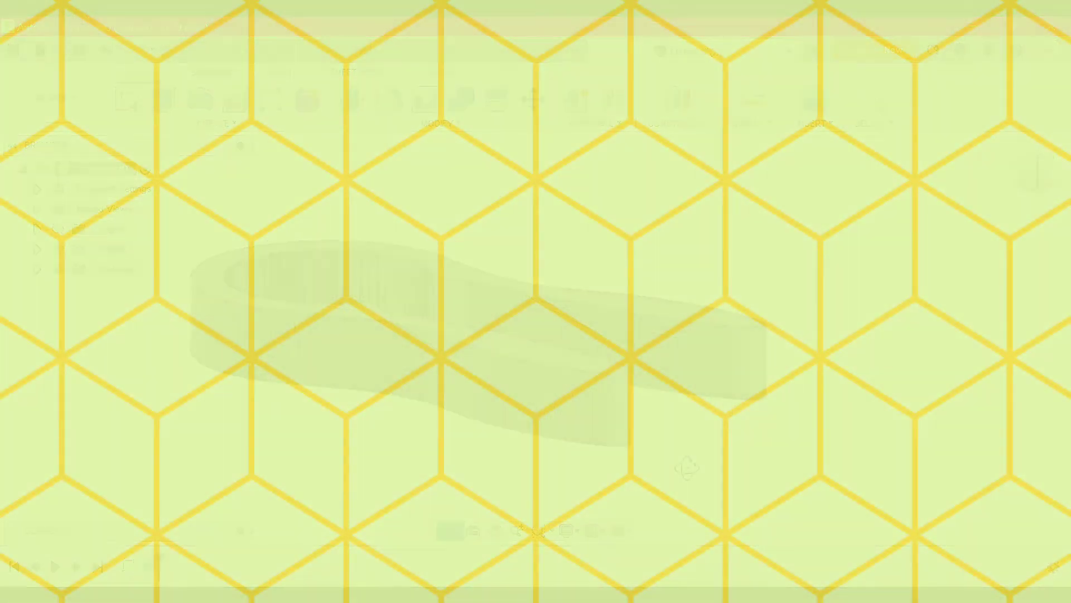